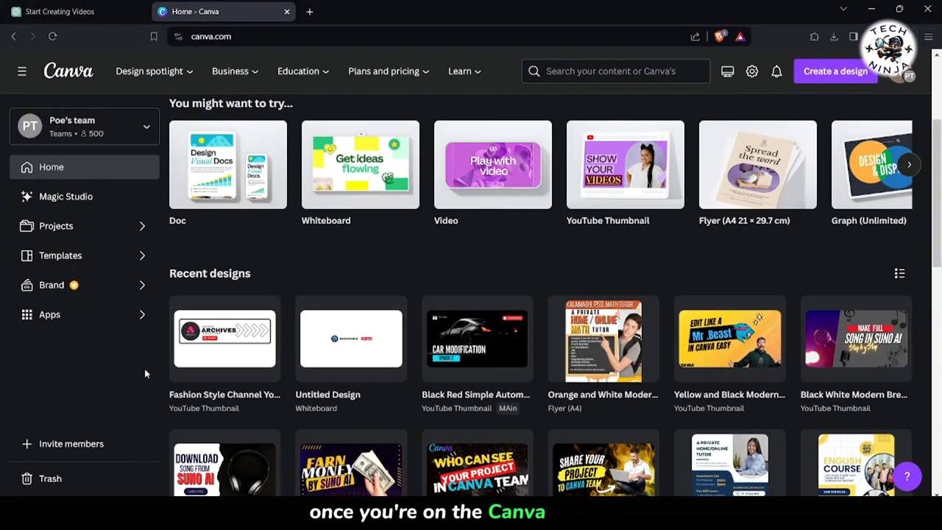
Open the Fashion Style design and drop the uploaded Tech Ninja logo into the circle frame.
click(224, 346)
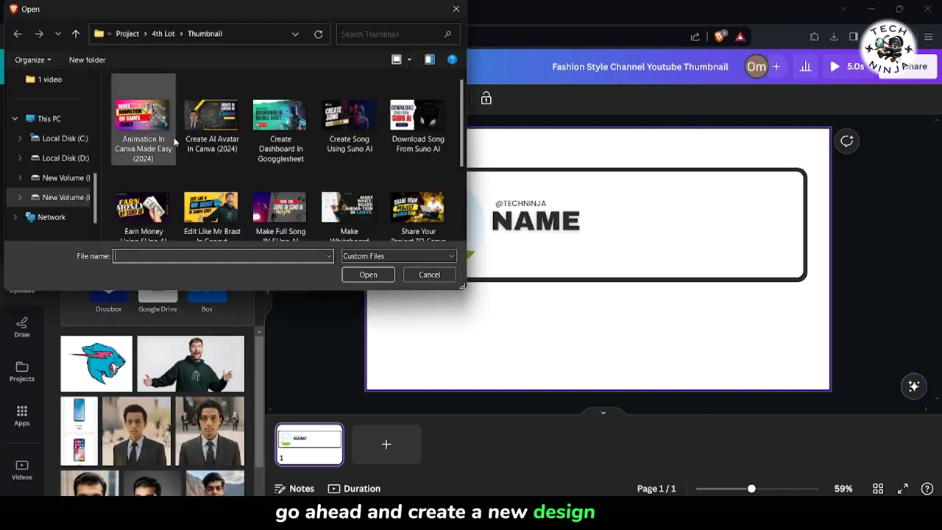
click(51, 161)
click(155, 179)
scroll(156, 179, down, 1)
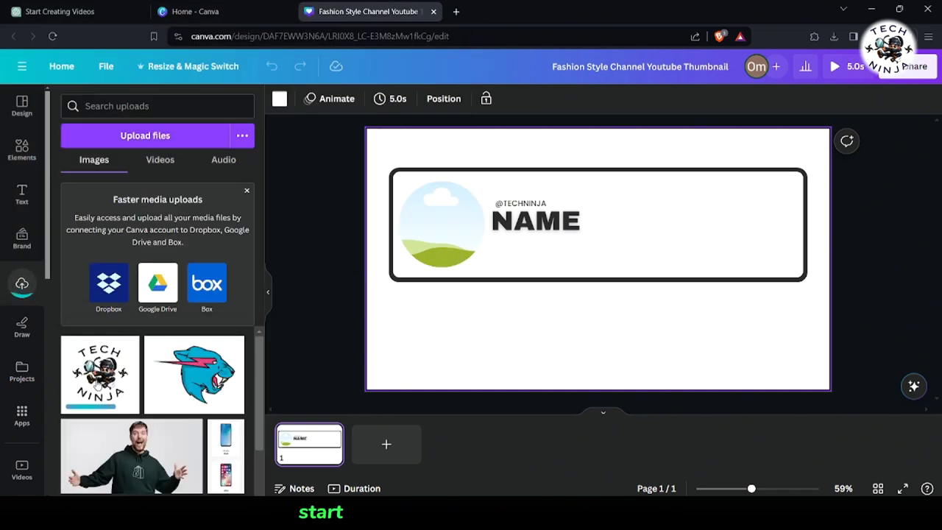
drag(99, 374, 440, 221)
Give the logo a shadow, set a light grey background, and enlarge the logo slightly.
click(288, 98)
scroll(195, 294, down, 3)
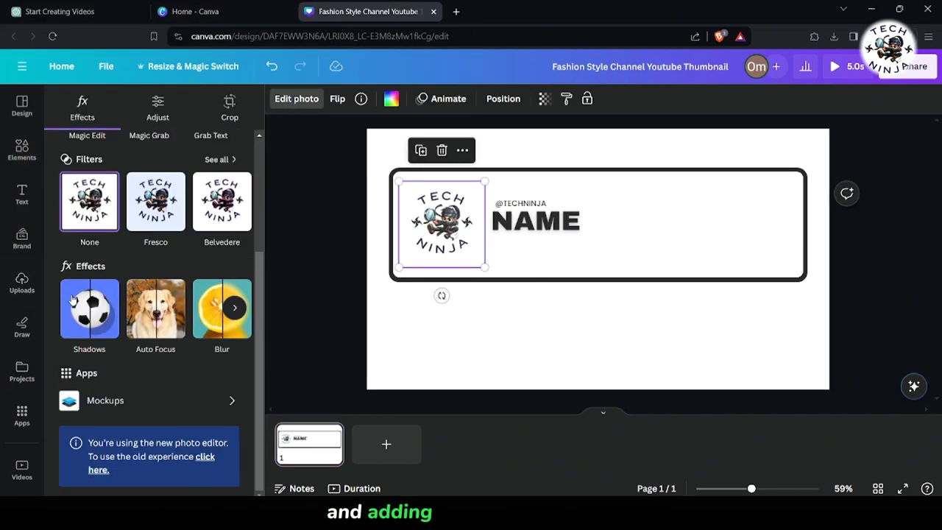
click(88, 316)
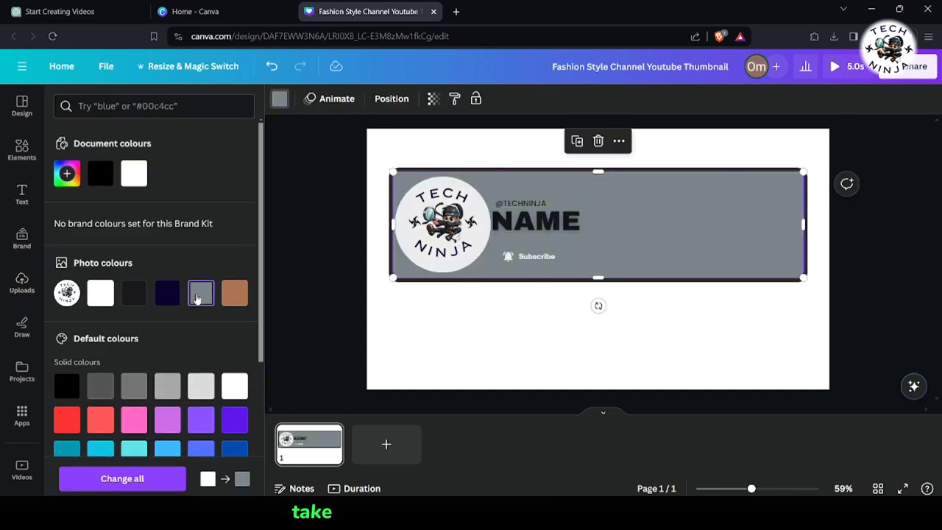
click(135, 385)
click(199, 385)
mouse_move(475, 256)
mouse_down()
mouse_move(465, 262)
mouse_move(471, 268)
mouse_up()
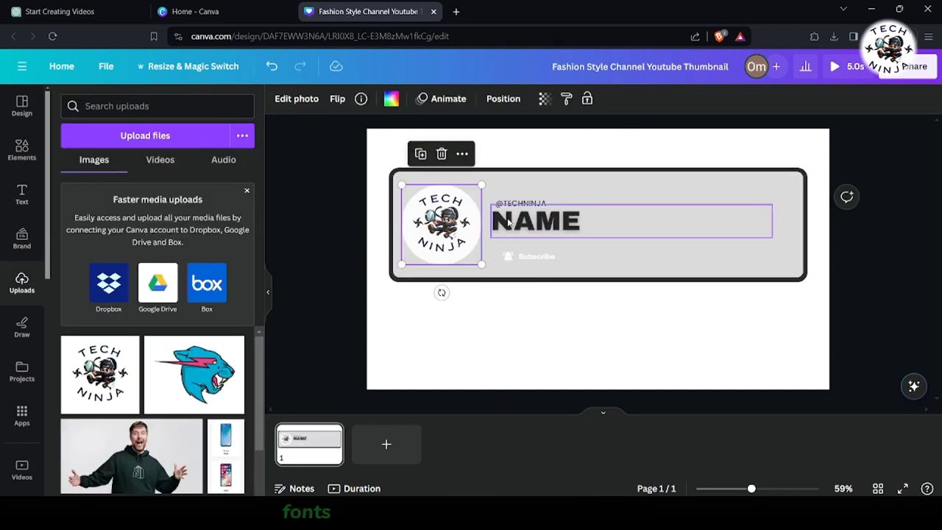
Retype the NAME heading as TECH NINJA and nudge it into place.
double_click(507, 218)
text(TECH NINJA)
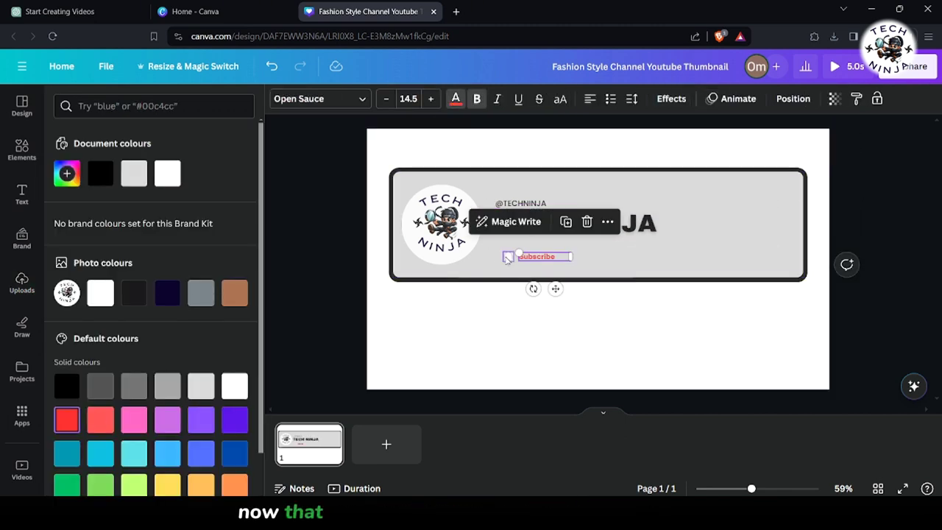
click(507, 258)
click(563, 232)
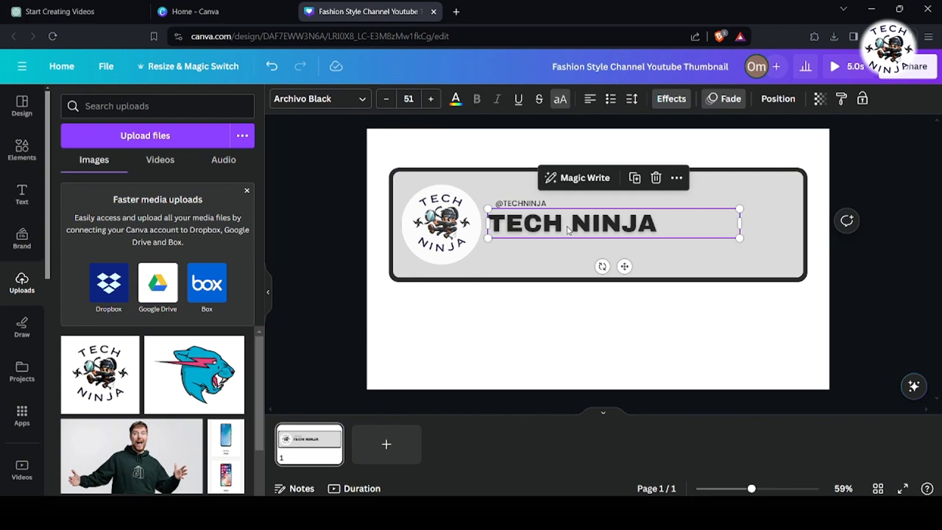
drag(563, 232, 536, 213)
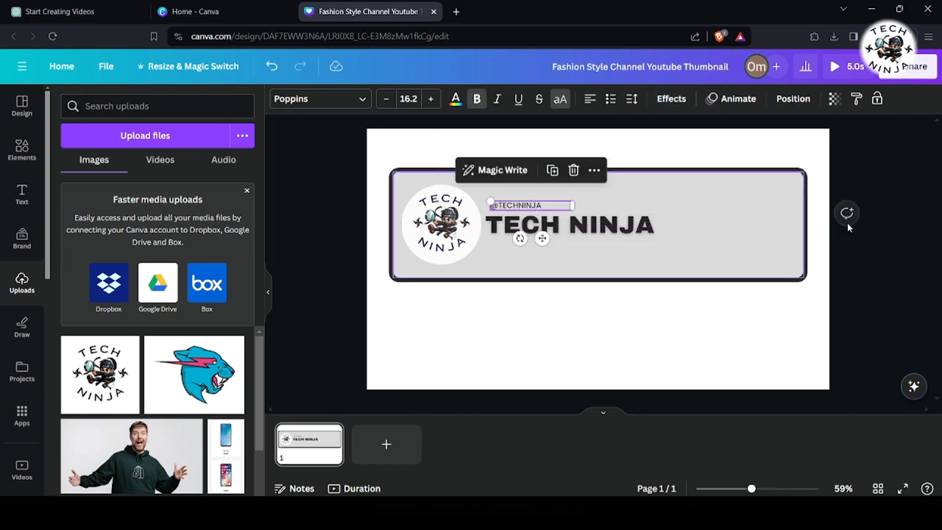
Search Elements for SUBSCRIBE videos and add the green-screen subscribe button video to the banner.
click(847, 213)
click(863, 184)
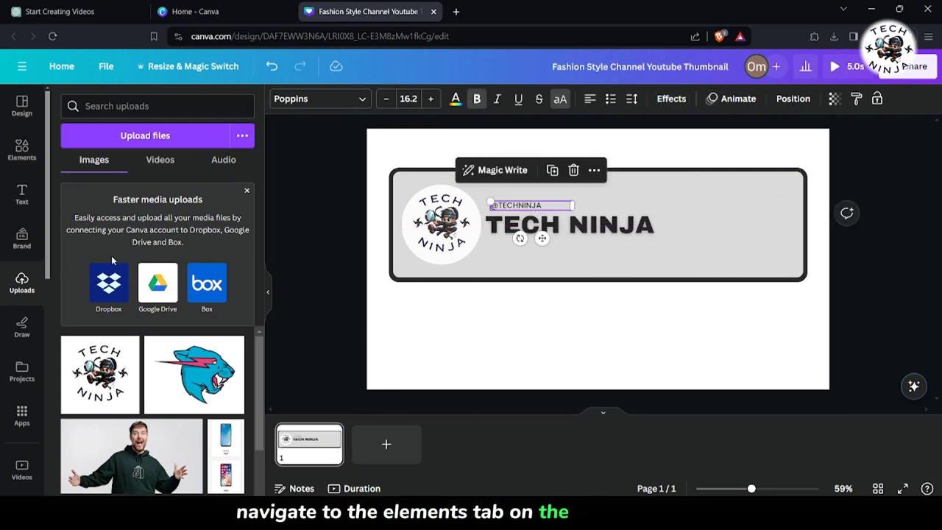
click(28, 148)
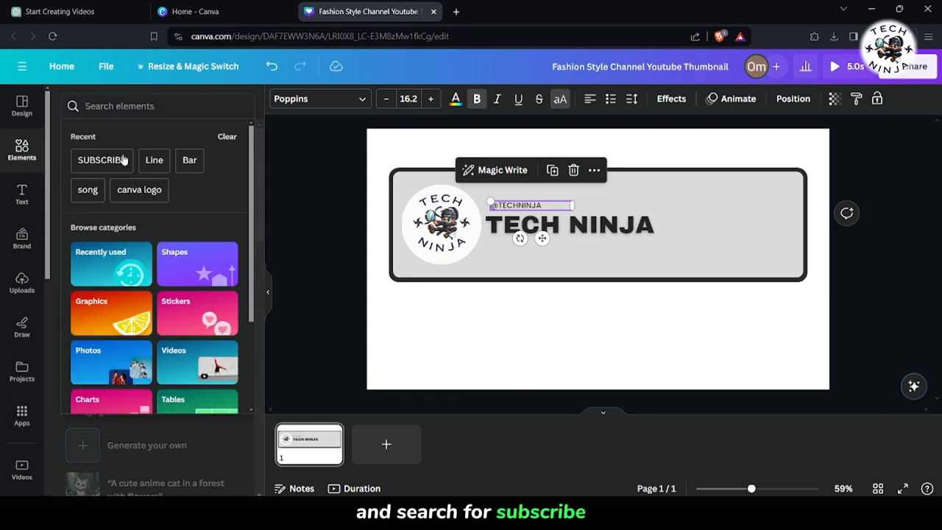
click(120, 163)
click(190, 139)
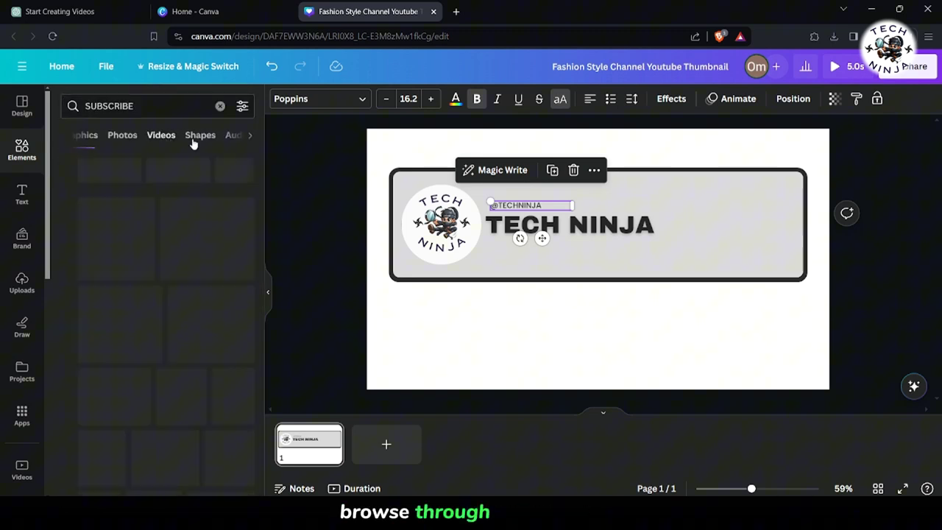
scroll(206, 221, down, 2)
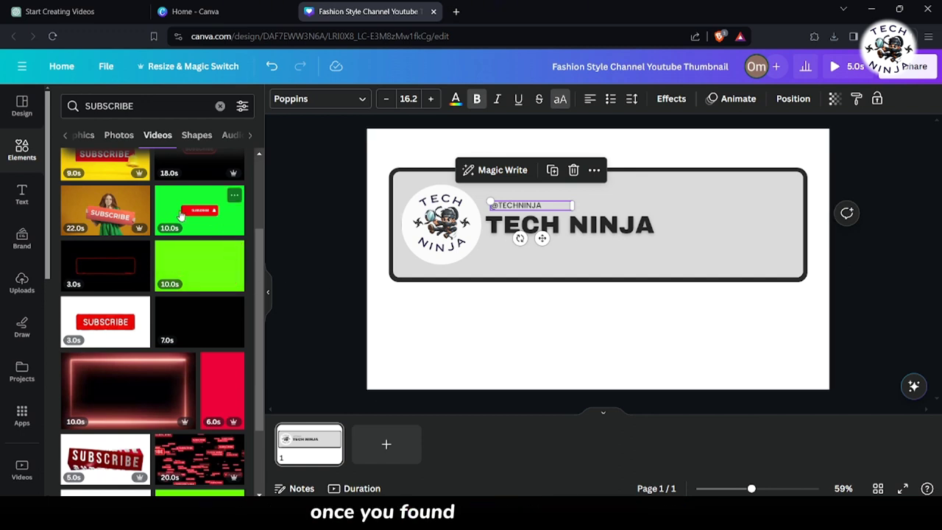
scroll(206, 280, up, 2)
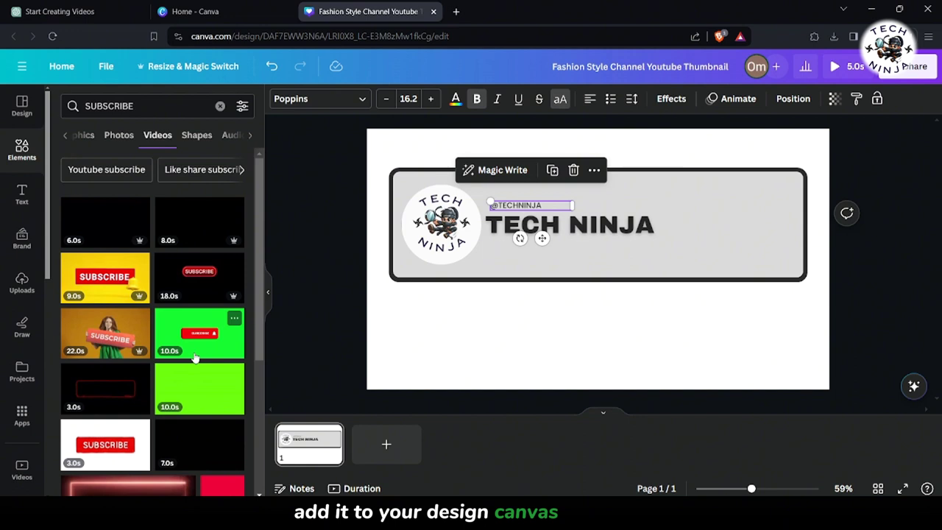
click(195, 358)
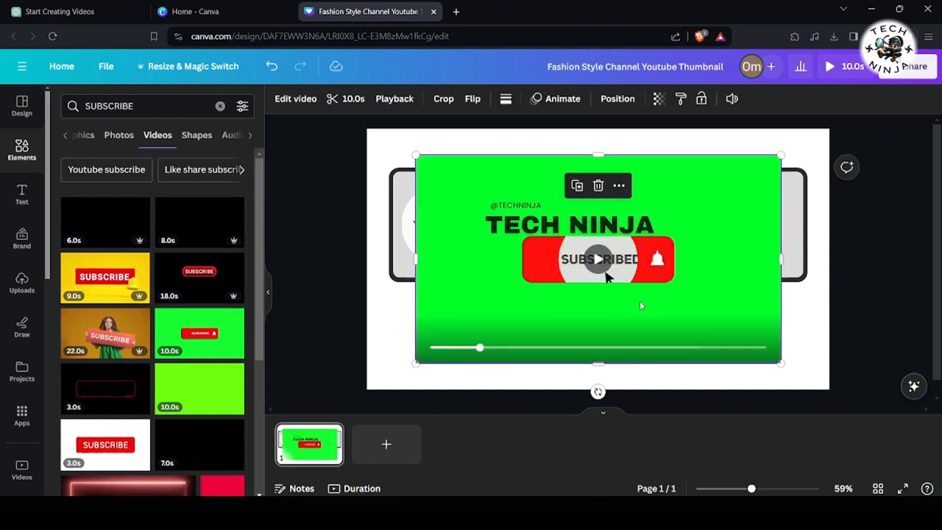
Strip the video's green with Background Remover, then shrink it and move it to the banner's right end.
click(304, 104)
click(204, 209)
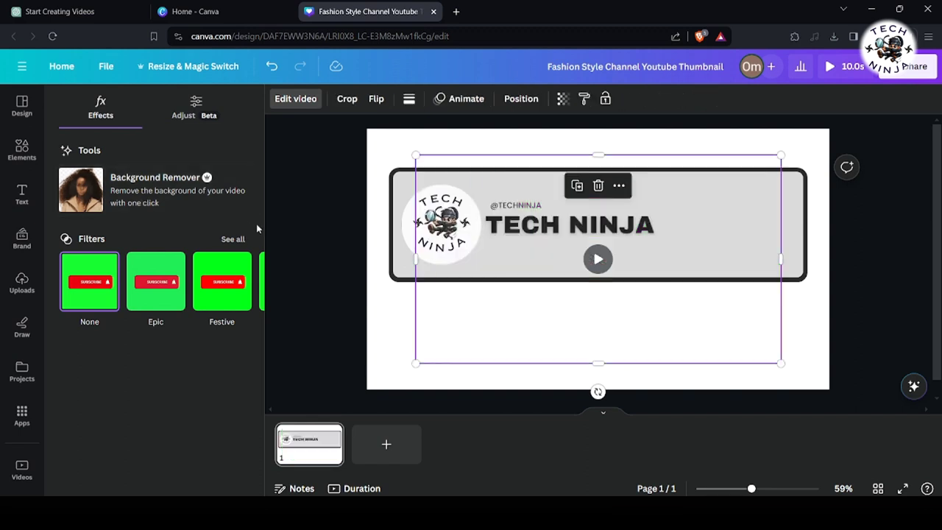
drag(567, 309, 696, 267)
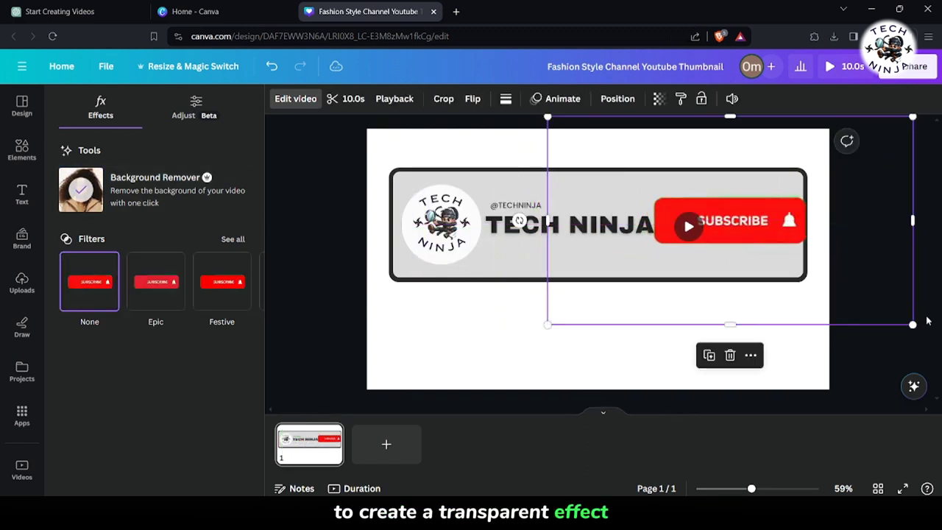
drag(915, 322, 856, 316)
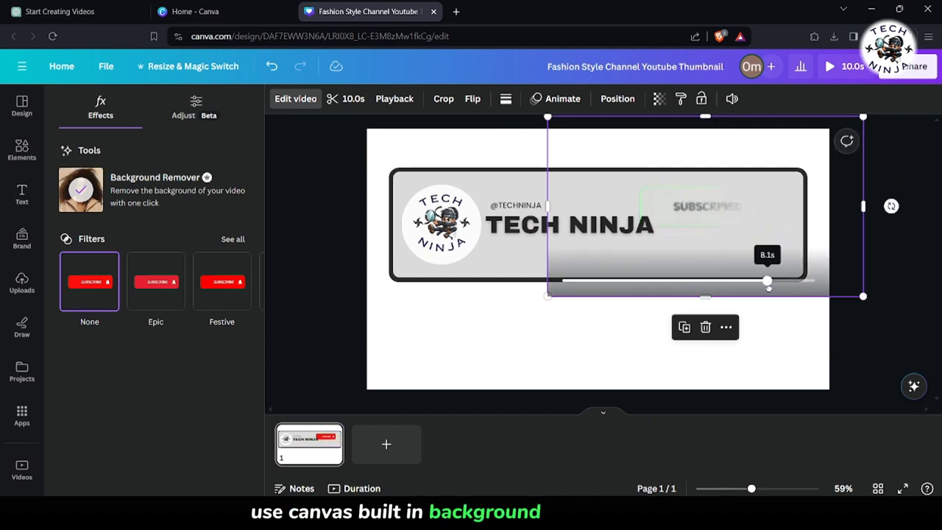
drag(671, 278, 692, 278)
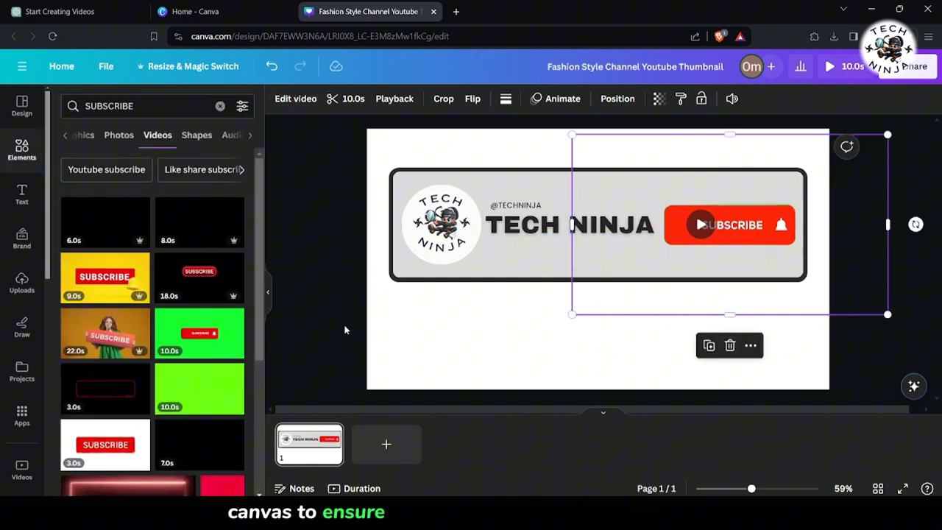
Download the banner as a 1080p MP4, then enter GREENSCREEN in a new browser tab.
click(347, 330)
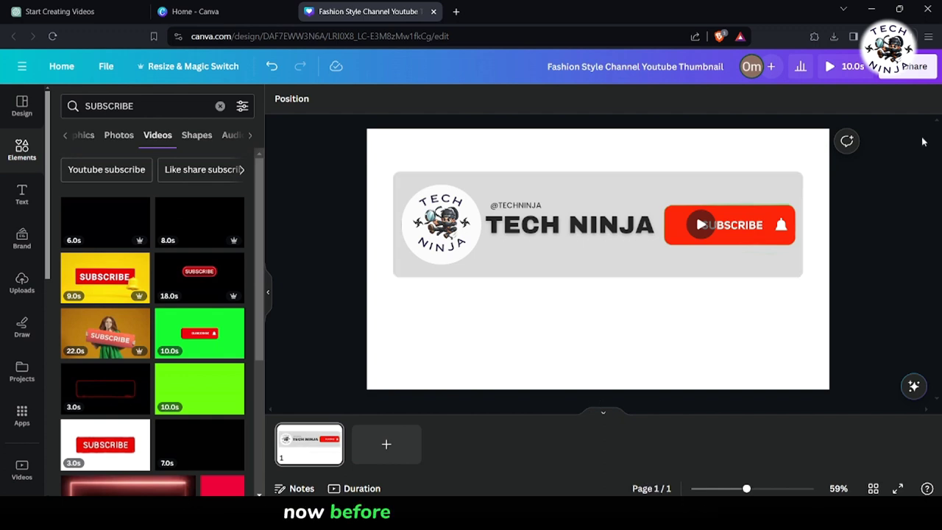
click(912, 67)
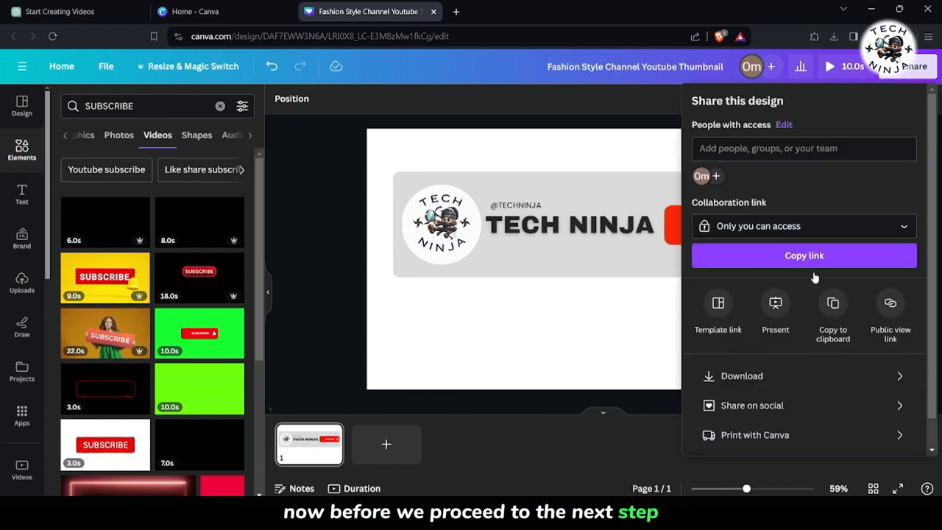
click(752, 375)
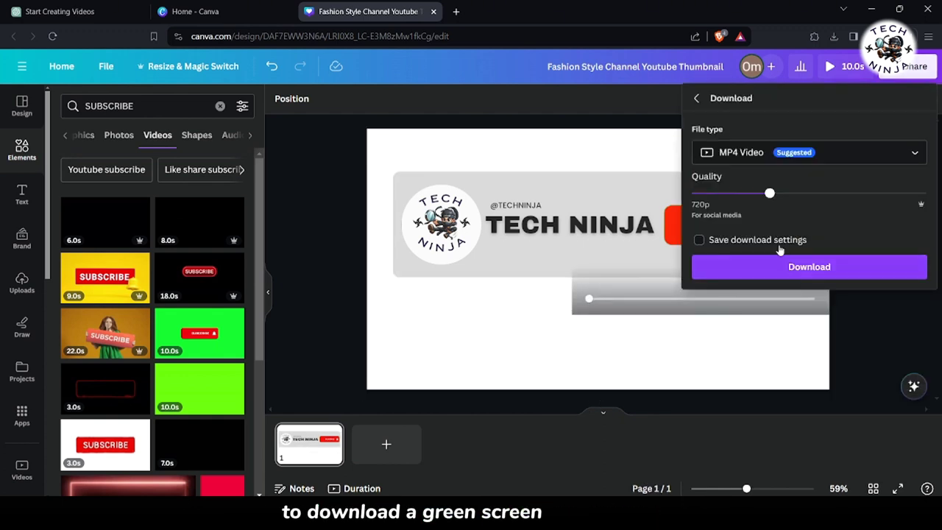
drag(770, 193, 847, 193)
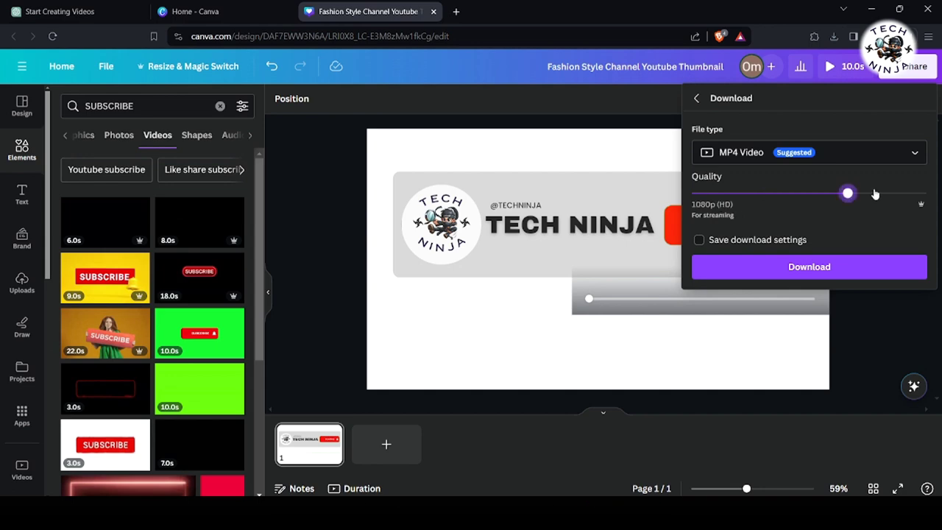
click(830, 272)
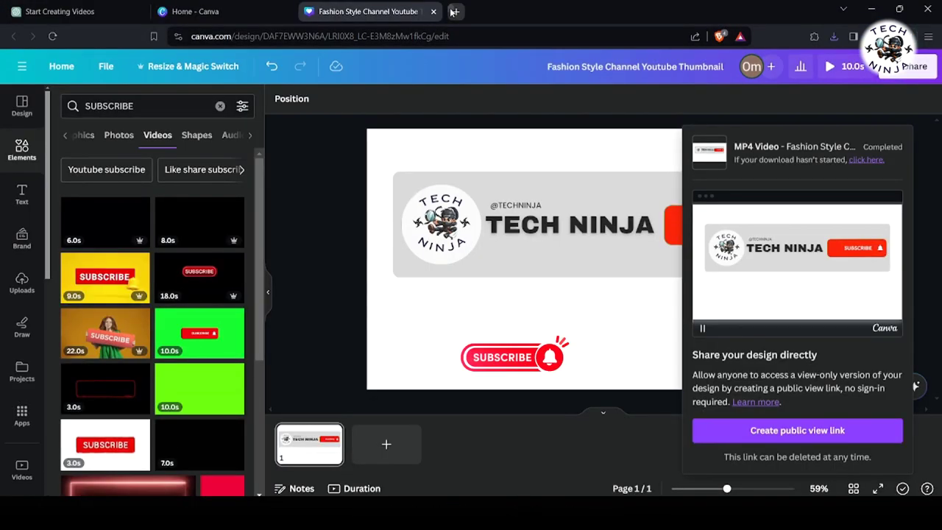
click(450, 11)
text(G)
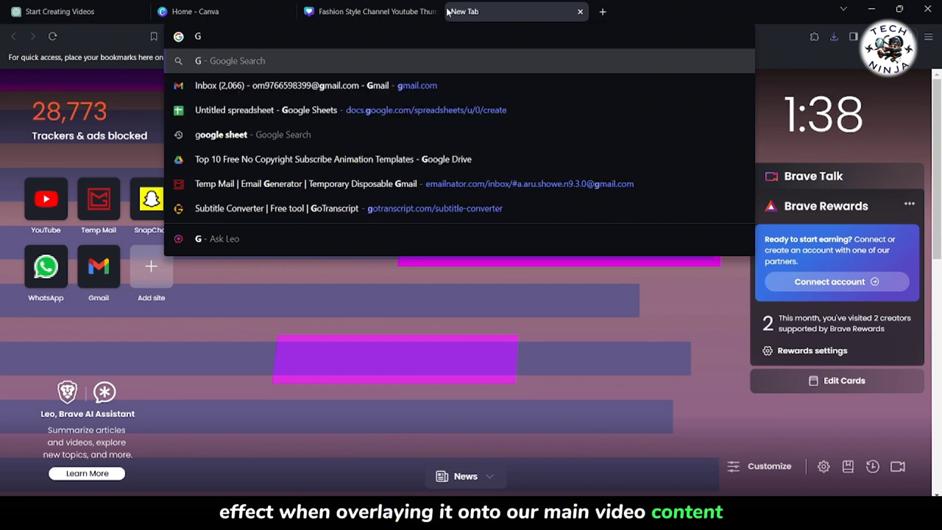
text(REE)
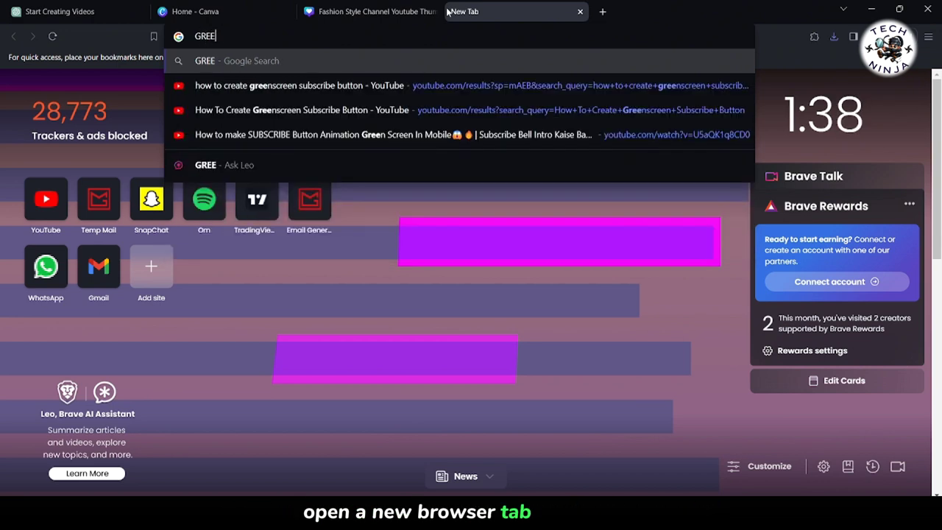
text(NSCREEN)
Search GREENSCREEN and save the plain green preview image to the Desktop as 1.webp.
key(Return)
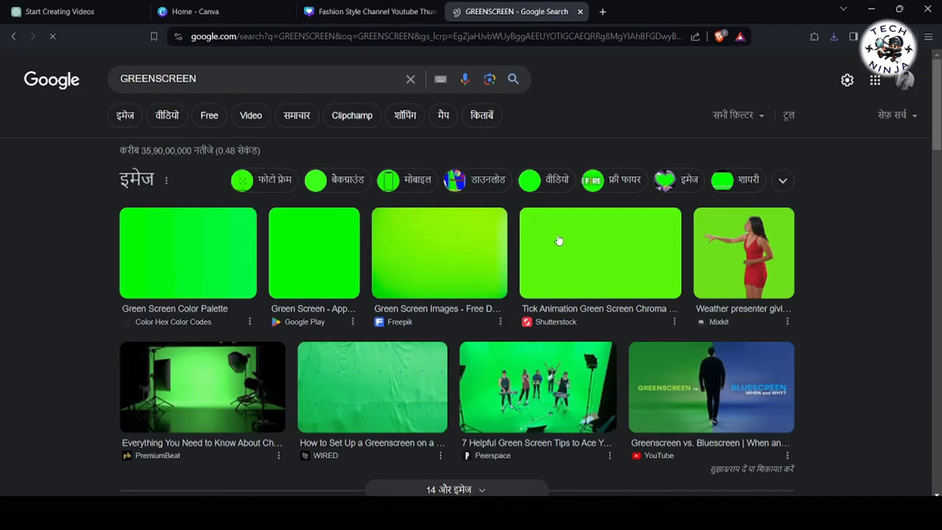
click(559, 240)
right_click(728, 237)
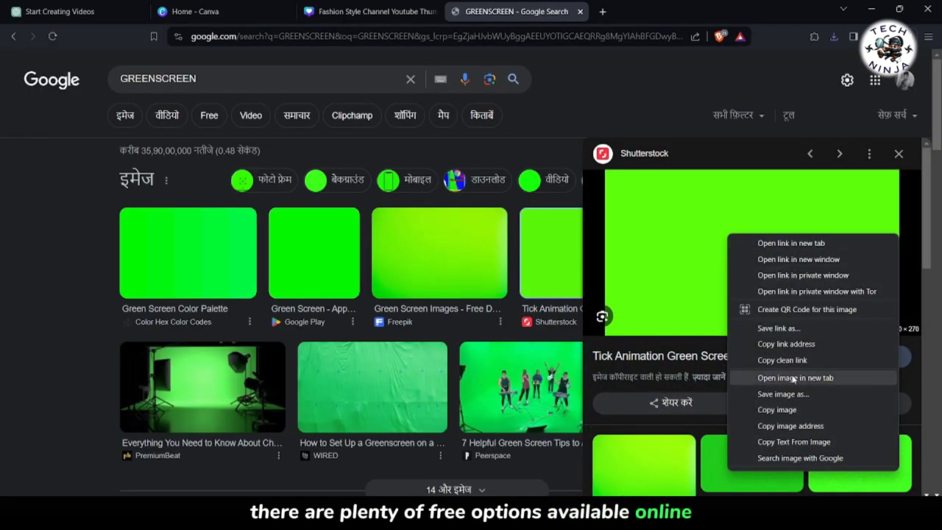
click(783, 394)
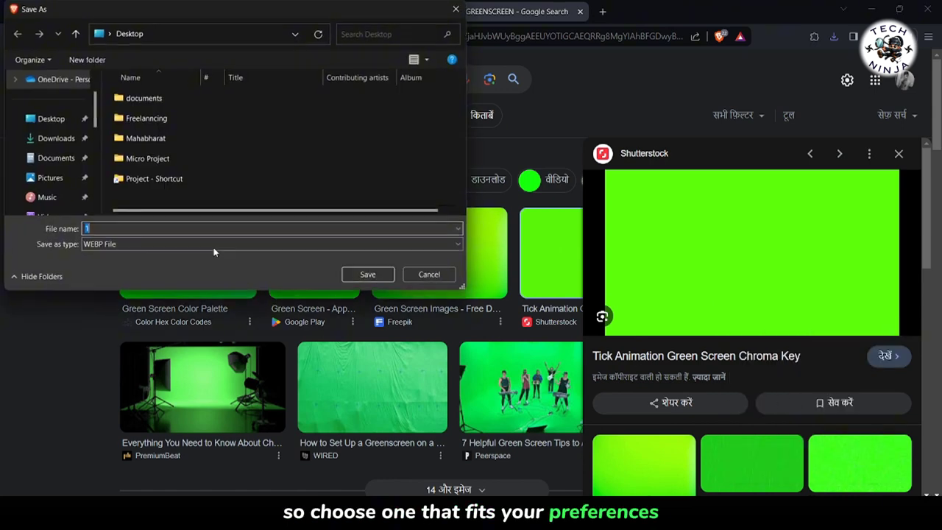
click(52, 119)
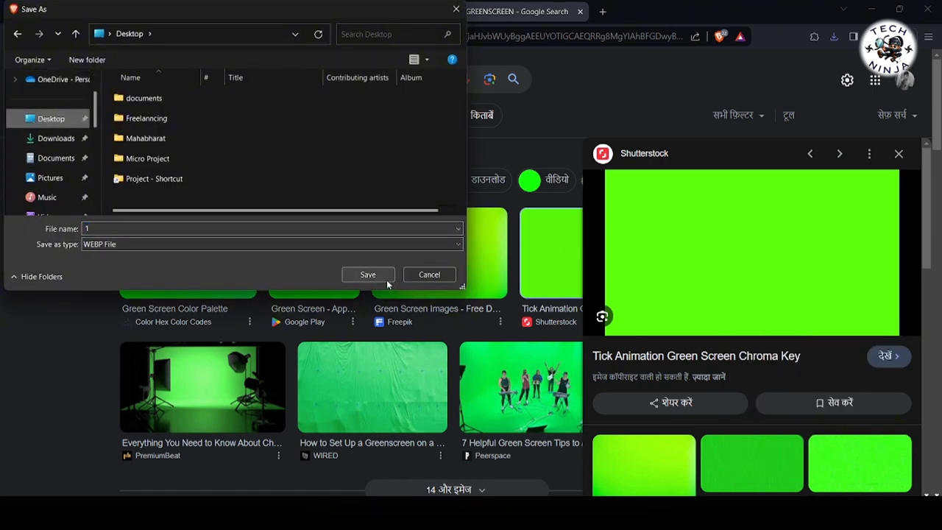
click(375, 278)
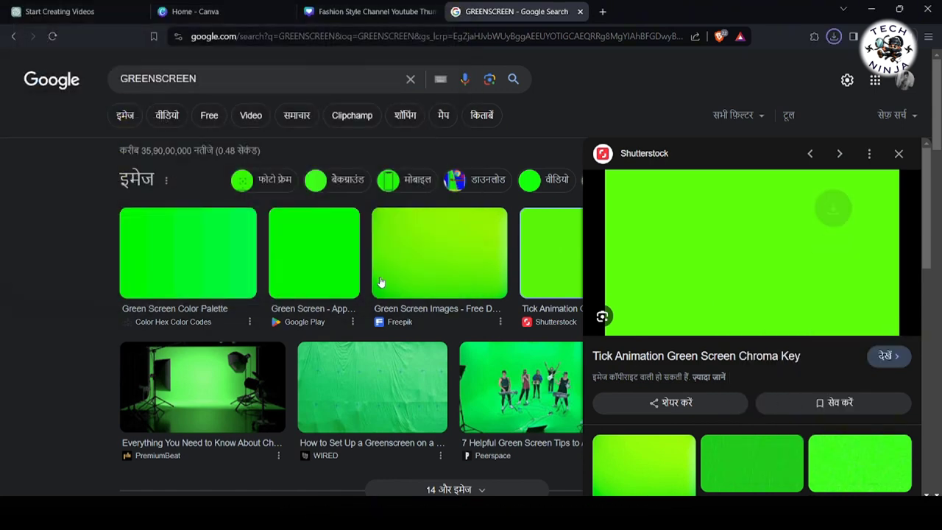
Import the TECH NINJA banner MP4 and the green 1.webp image into a new CapCut project.
click(881, 12)
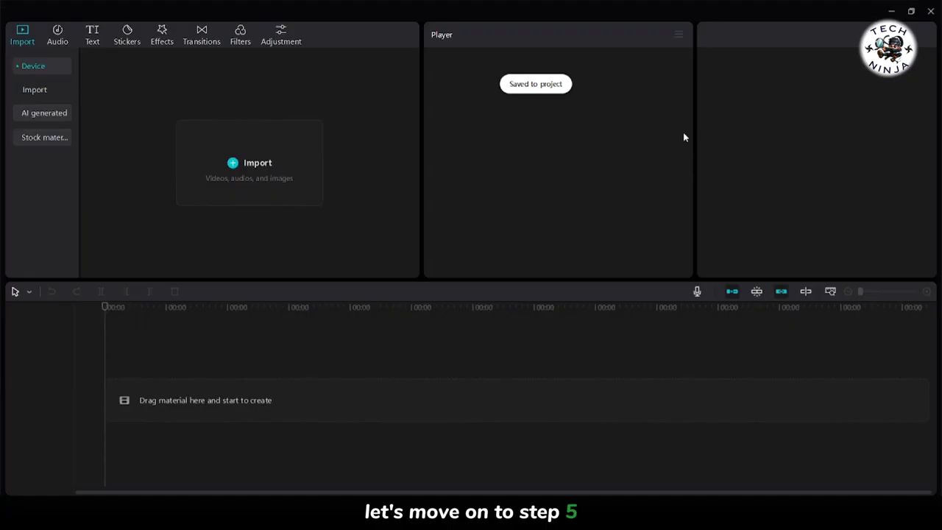
click(300, 179)
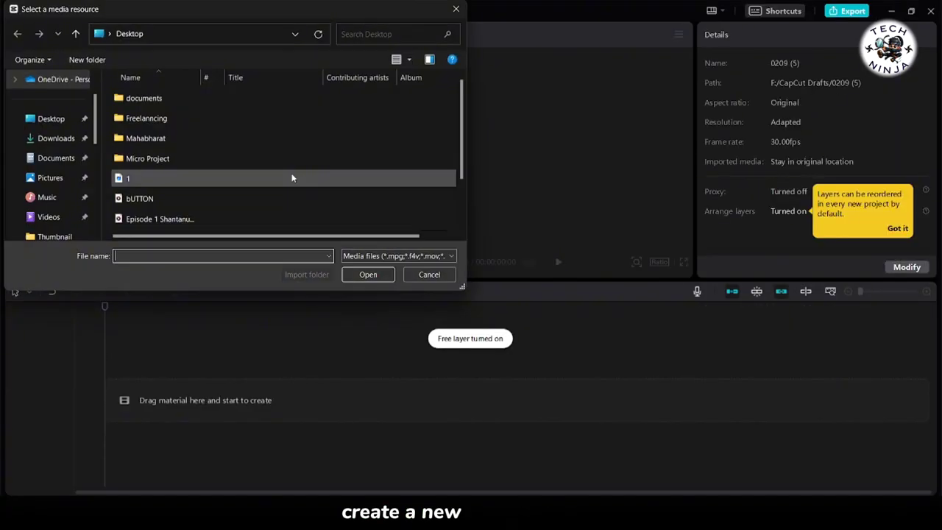
scroll(156, 198, down, 1)
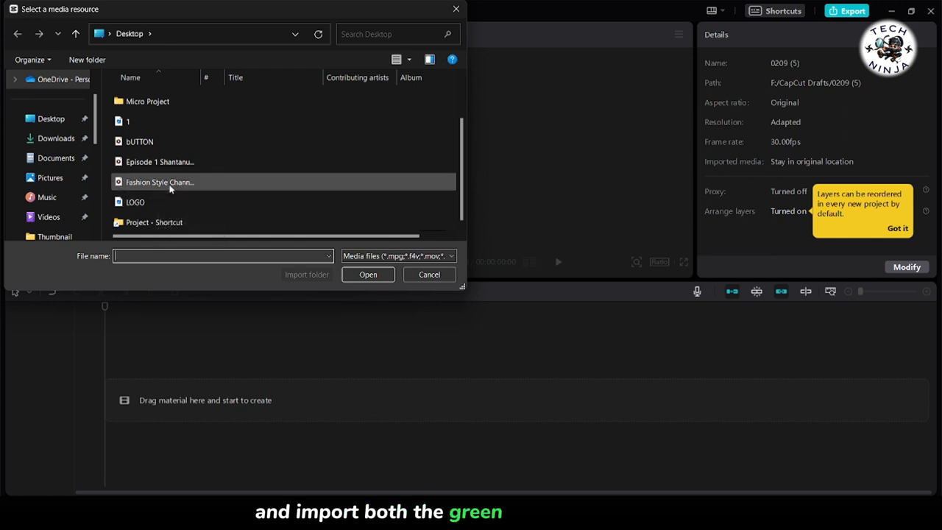
double_click(172, 184)
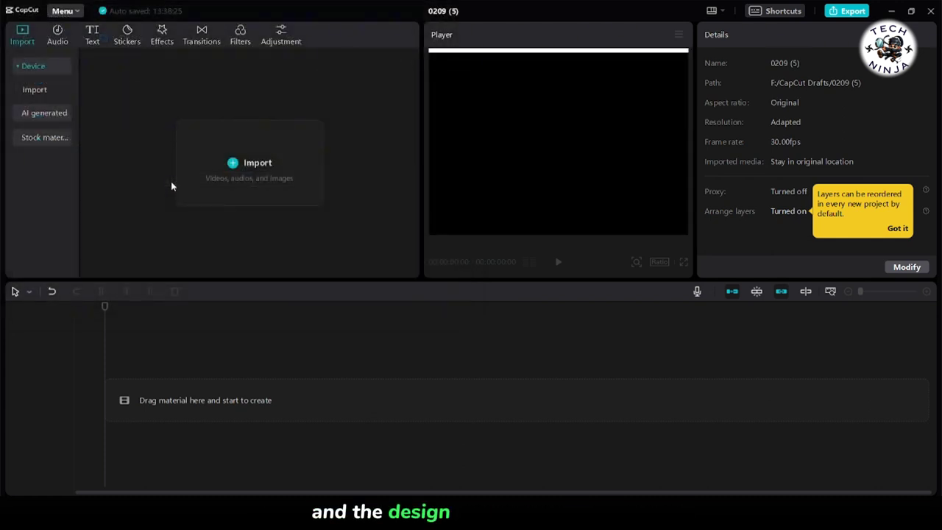
mouse_move(156, 161)
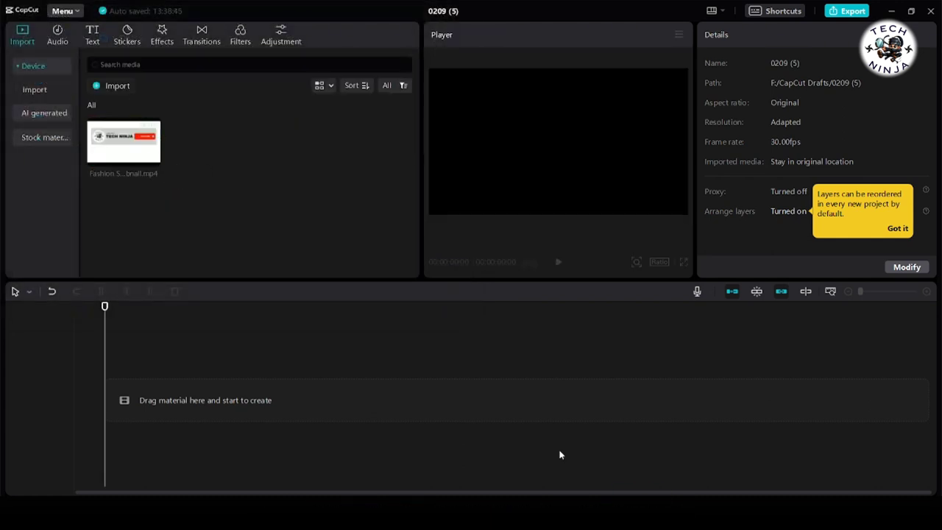
drag(245, 215, 244, 213)
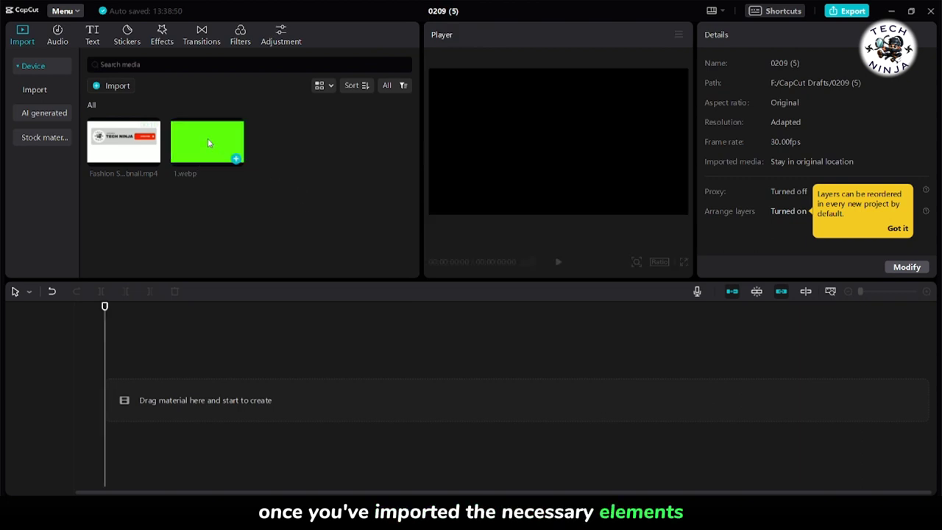
Put 1.webp on the timeline with the banner video above, and stretch the green clip longer.
drag(208, 143, 131, 403)
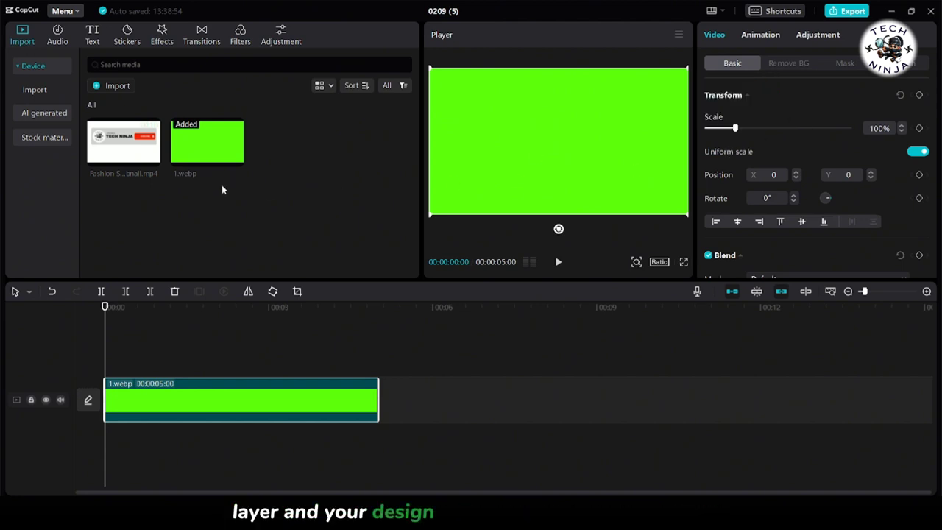
drag(117, 153, 85, 366)
click(353, 414)
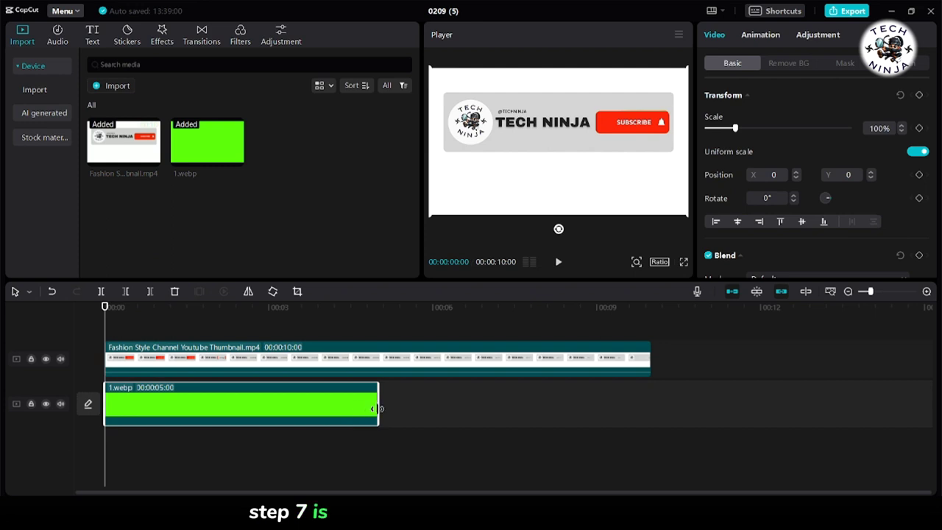
drag(402, 406, 652, 427)
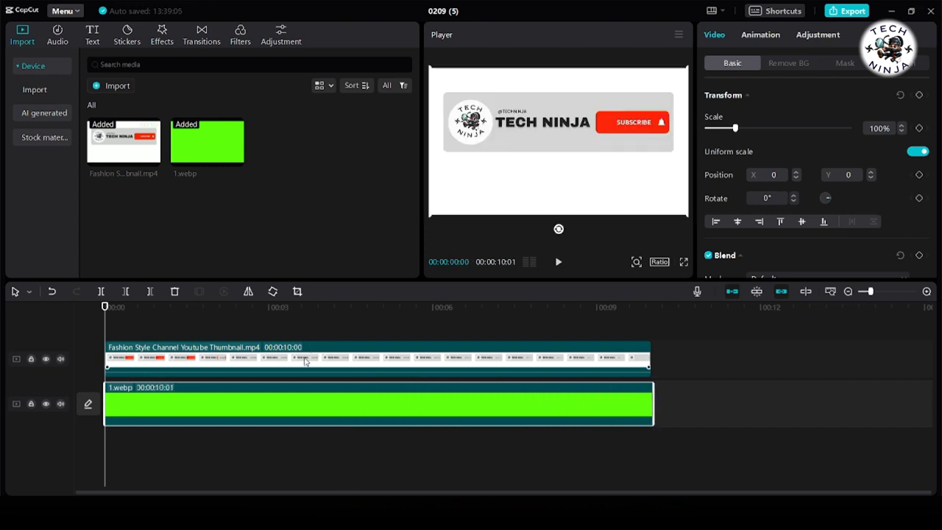
Apply a Rectangle mask to the banner clip and resize it to span the banner.
click(304, 363)
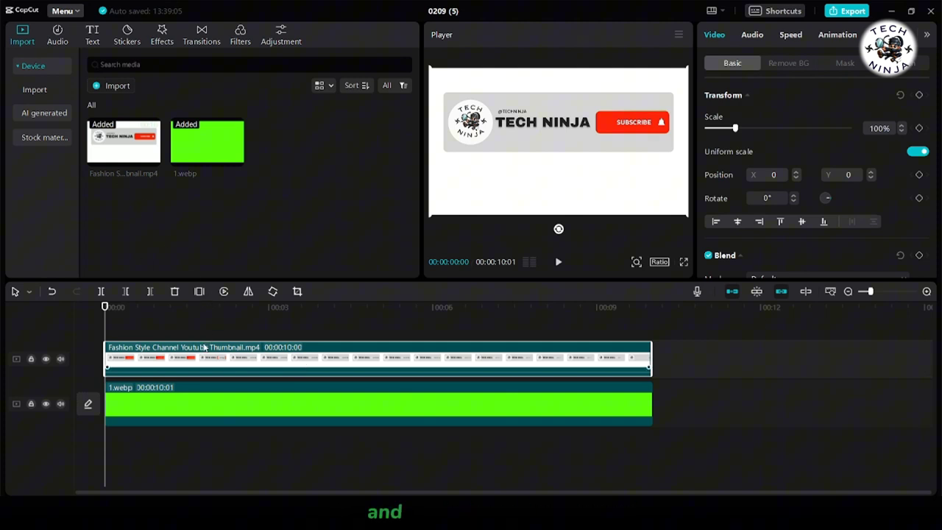
click(846, 65)
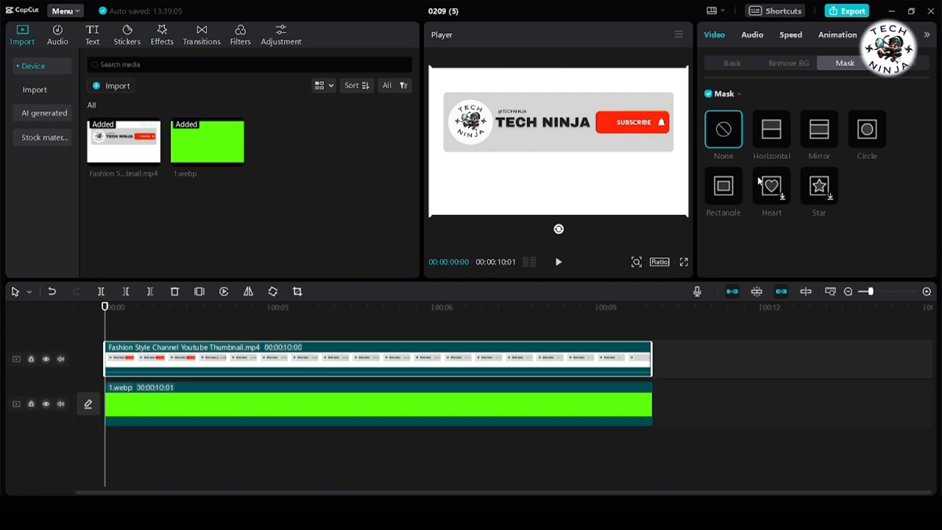
click(724, 186)
drag(595, 124, 643, 128)
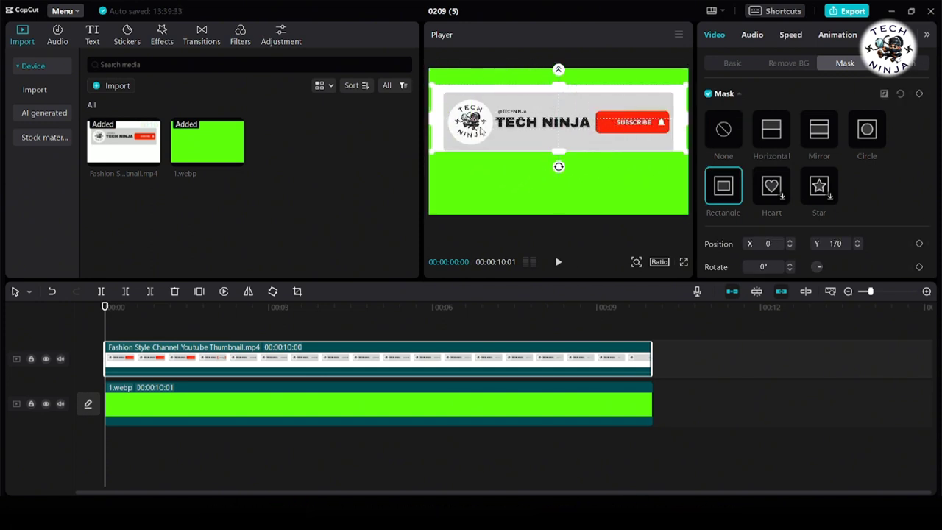
drag(554, 110, 558, 114)
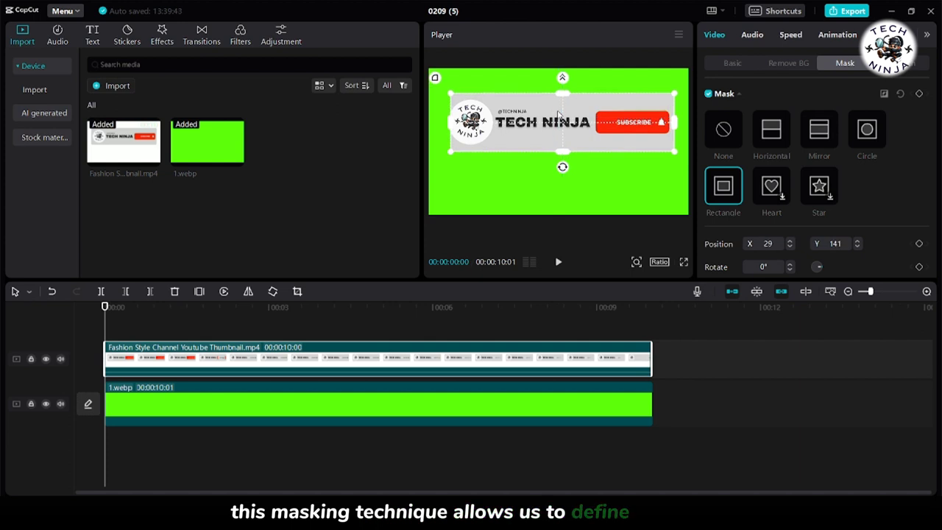
drag(449, 125, 445, 123)
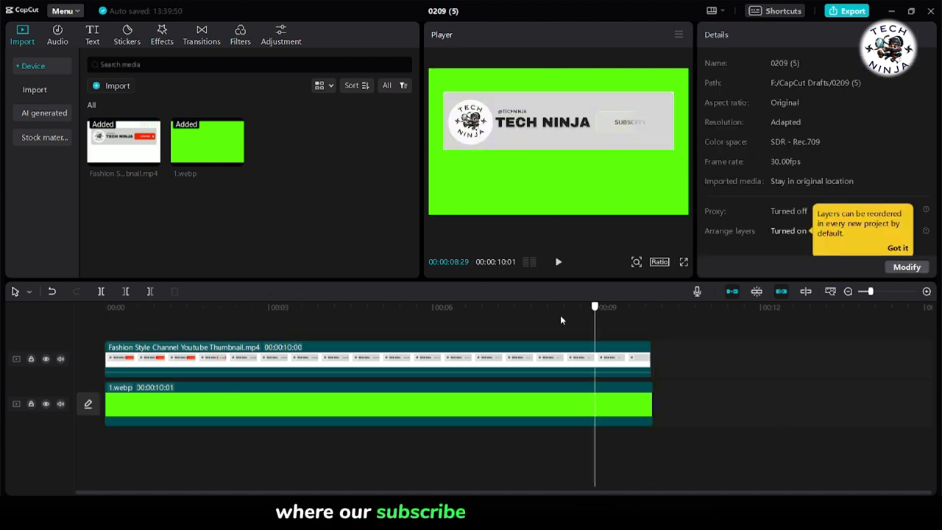
Shift the mask down to frame the TECH NINJA bar, then reselect the banner clip near its start.
click(511, 107)
drag(512, 107, 569, 134)
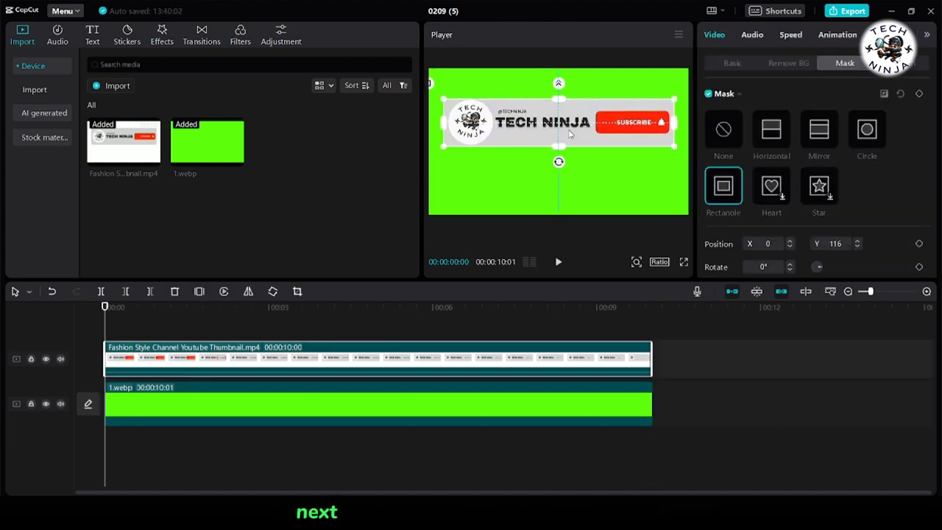
click(759, 404)
click(529, 326)
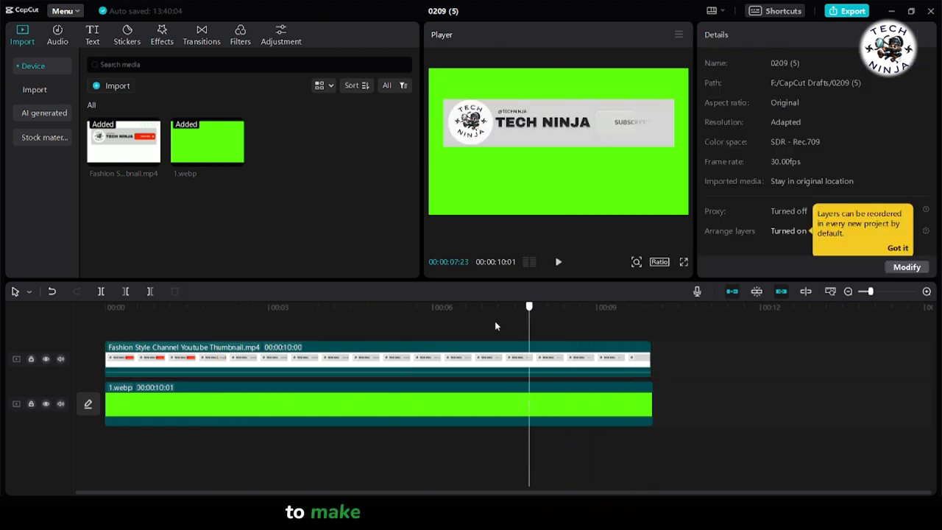
drag(256, 304, 112, 309)
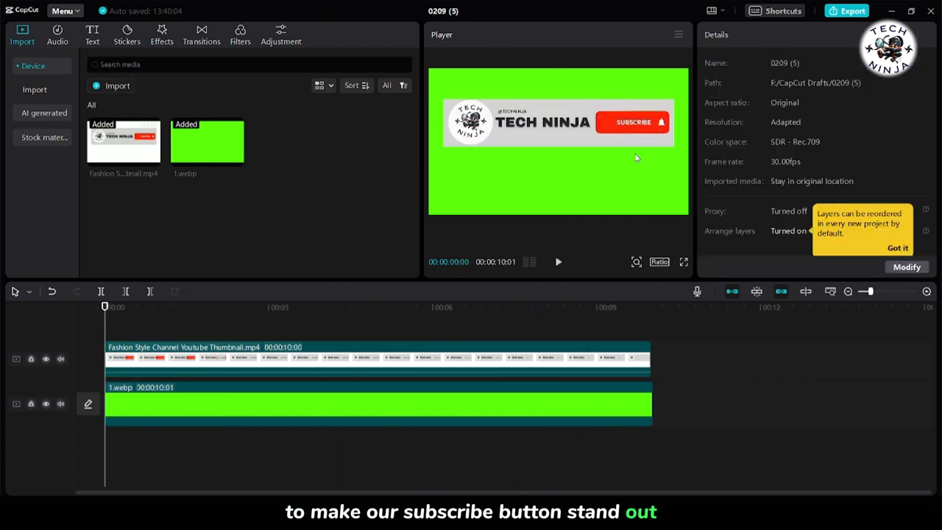
click(557, 140)
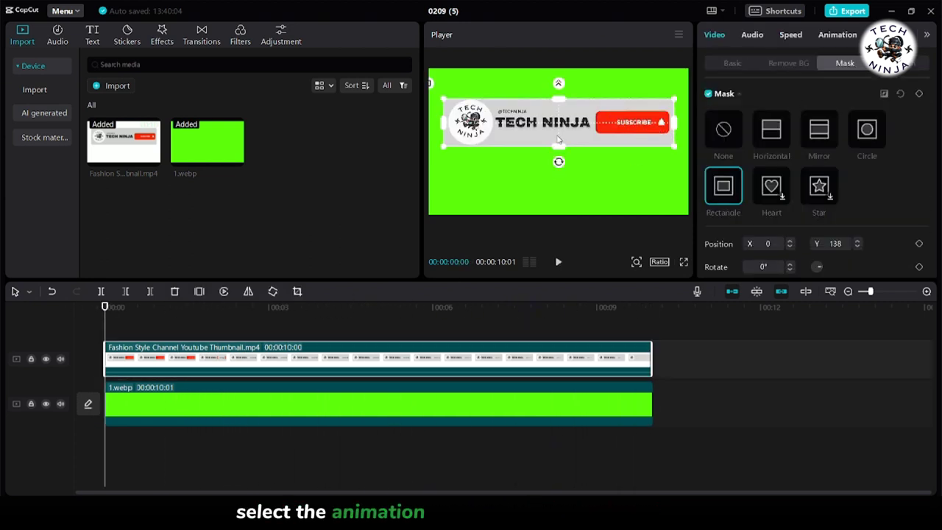
Give the banner clip a Slide Up entrance animation lasting 2.2 seconds.
click(838, 36)
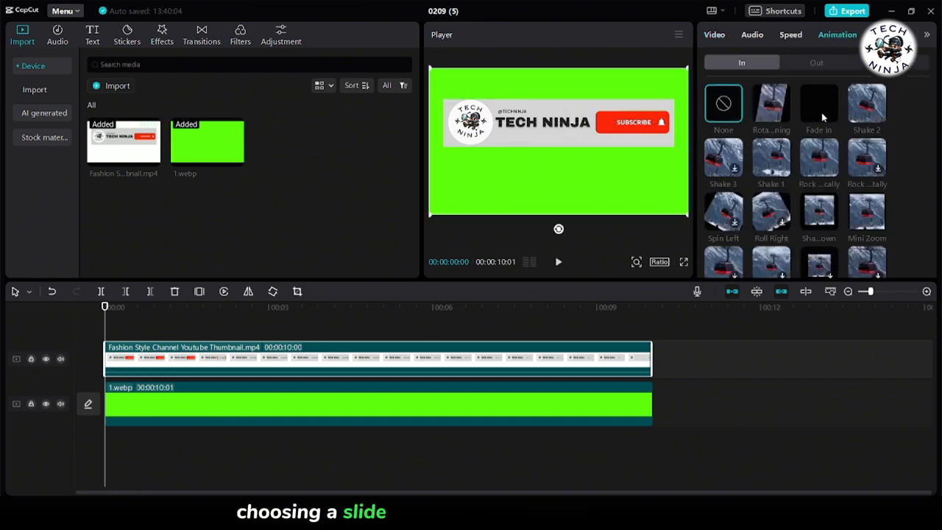
scroll(815, 144, down, 5)
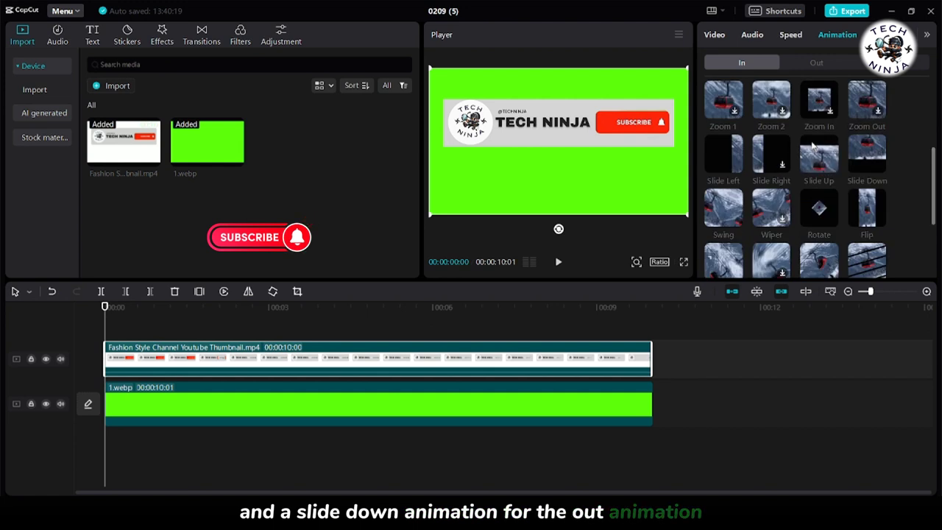
click(815, 170)
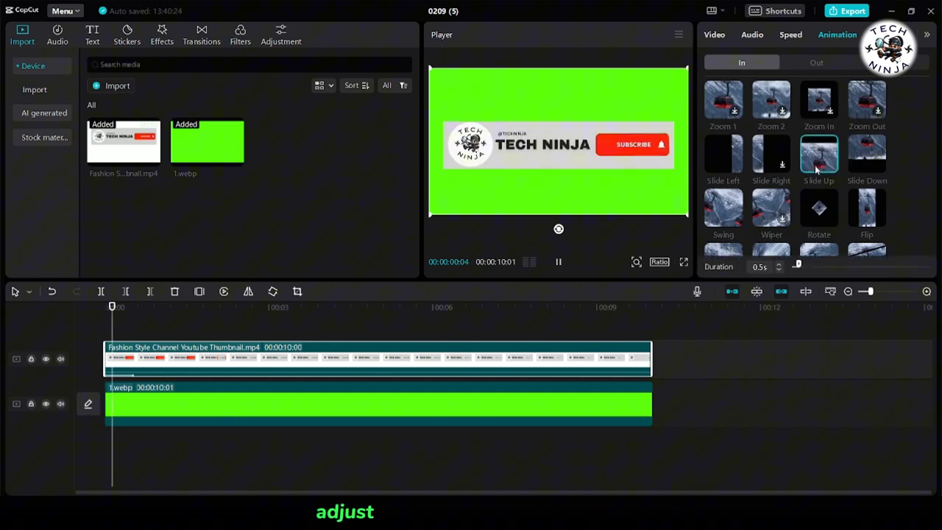
drag(809, 266, 822, 267)
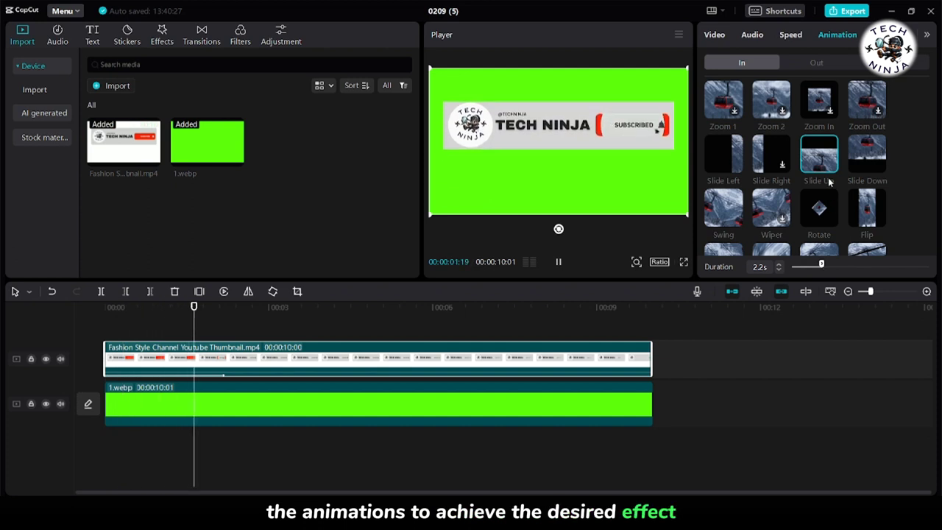
Add the Slide Down exit animation, shortening its duration to about 2.4 seconds.
click(817, 63)
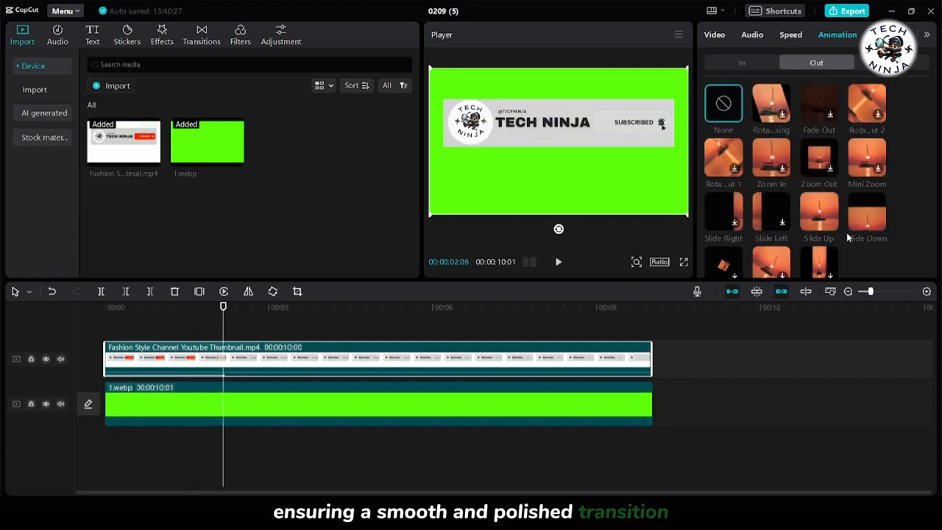
click(867, 212)
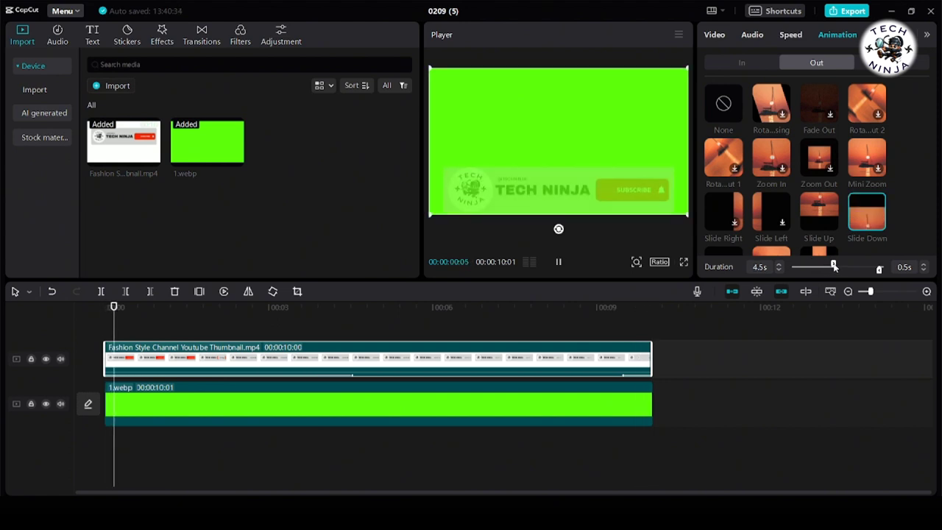
drag(836, 265, 816, 266)
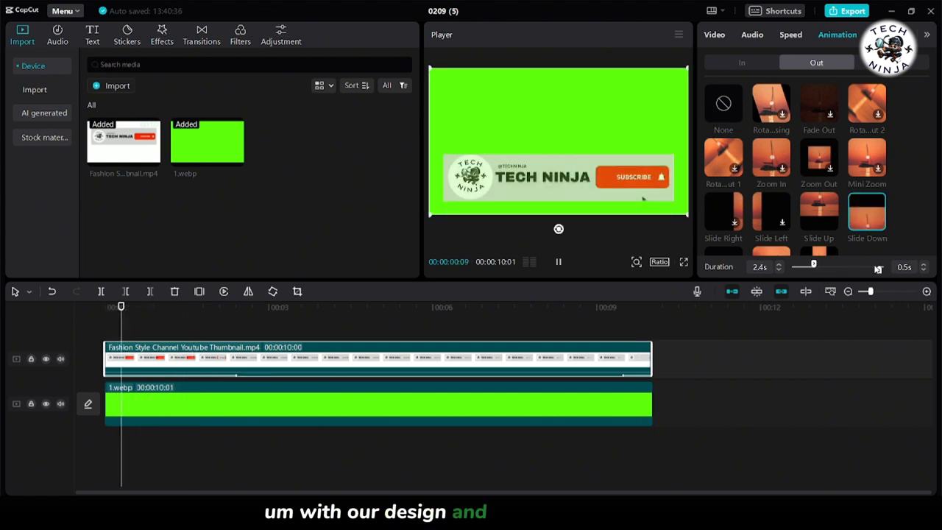
drag(879, 270, 863, 270)
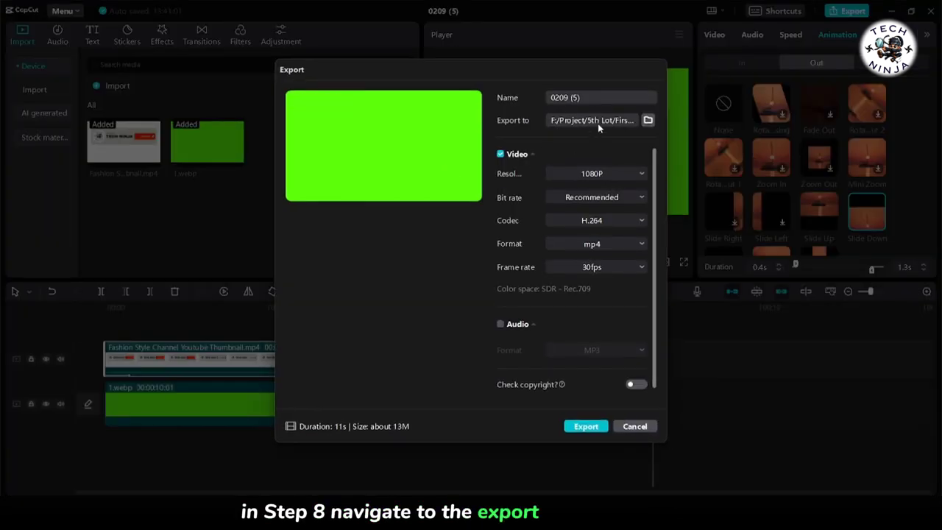
Export the video to the Desktop as SUBSCRIBE BUTTON and close the finished export window.
click(648, 120)
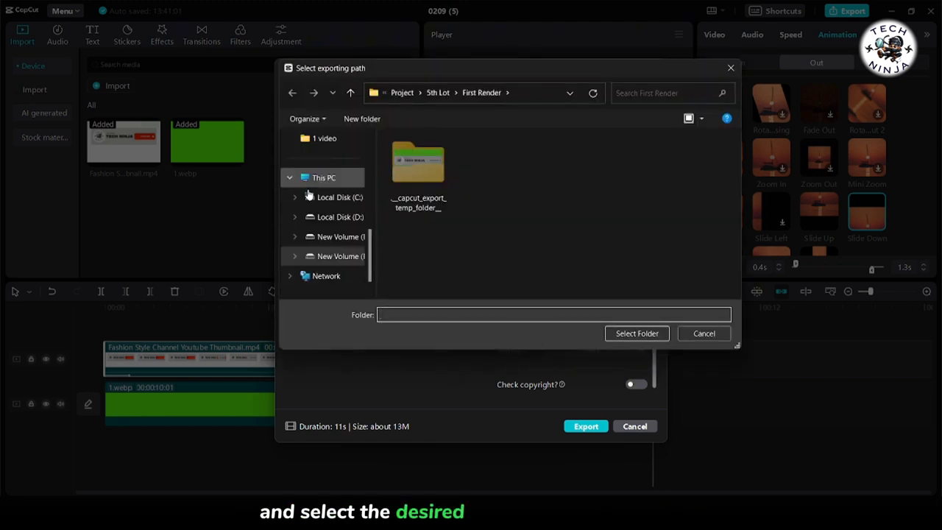
scroll(309, 195, up, 3)
click(320, 201)
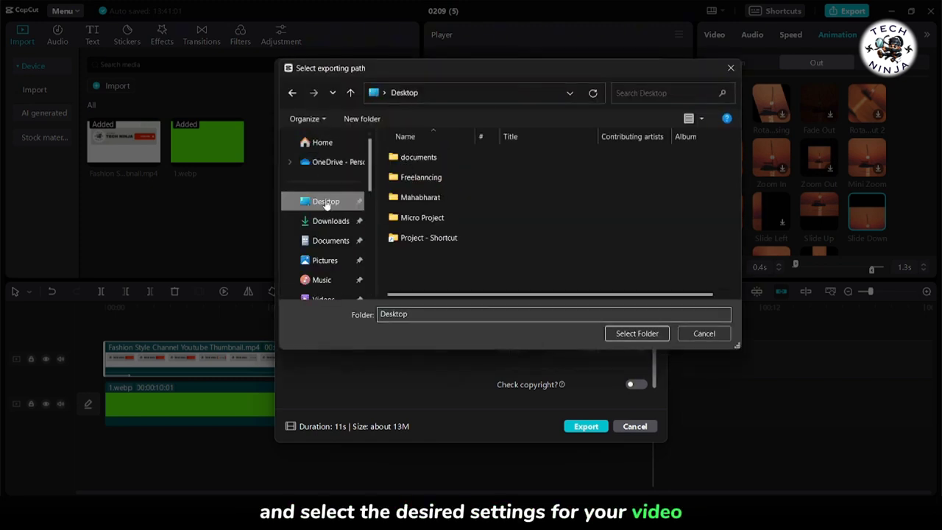
click(618, 334)
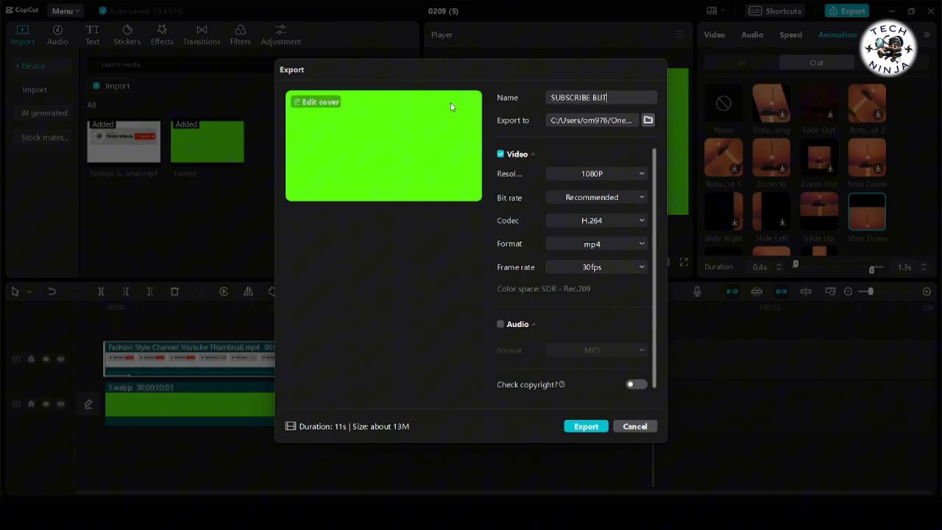
text(N)
key(Return)
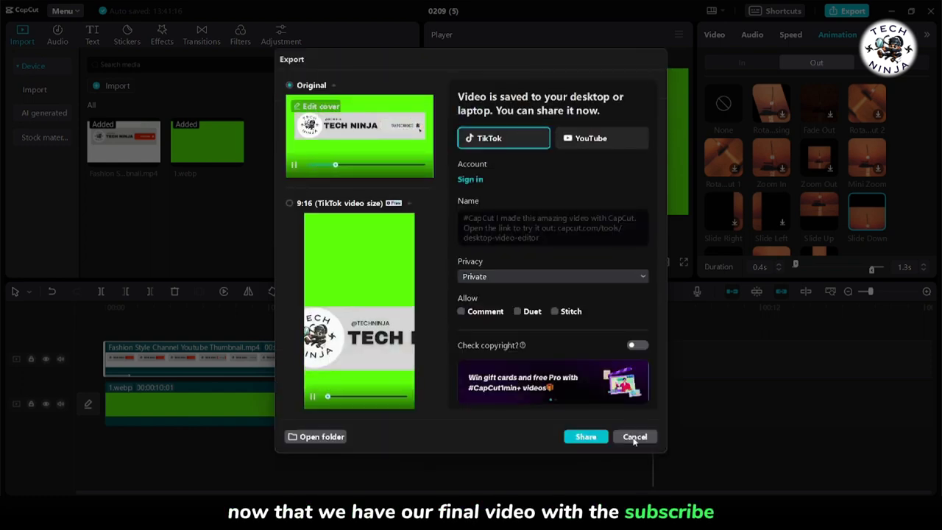
click(634, 437)
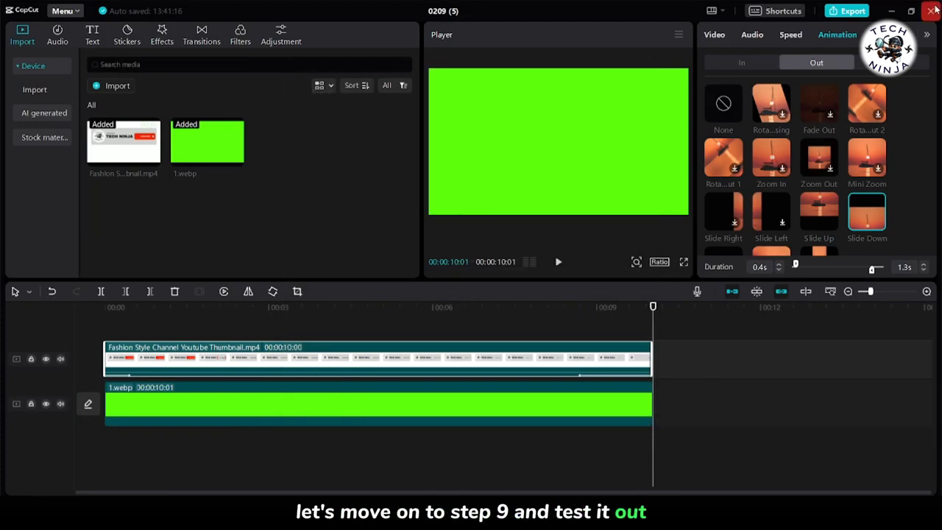
In a new project, add 1.mp4 and layer the imported SUBSCRIBE BUTTON clip on a track above it.
click(935, 9)
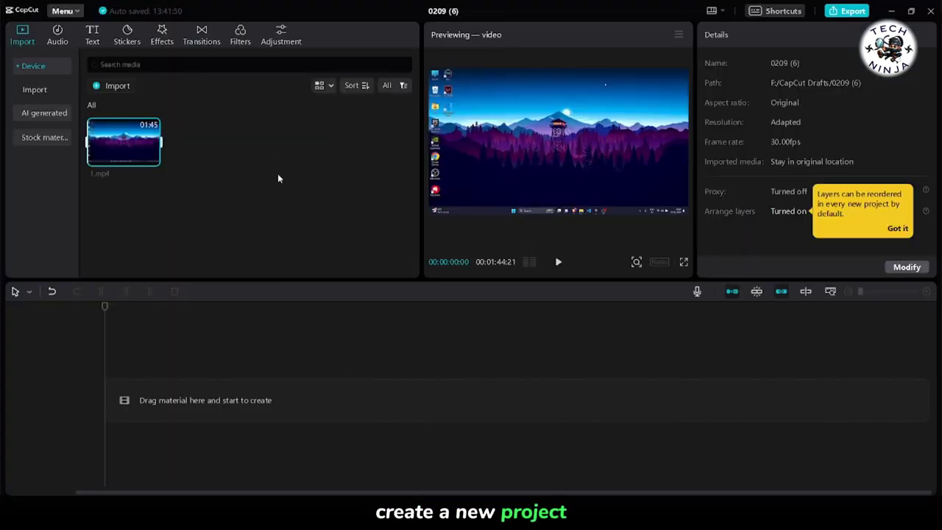
click(152, 157)
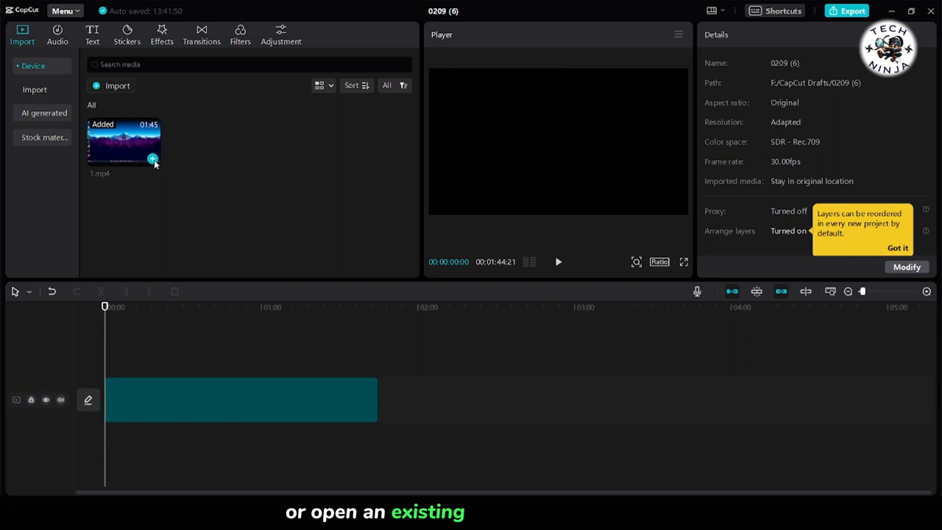
click(118, 87)
scroll(65, 129, up, 3)
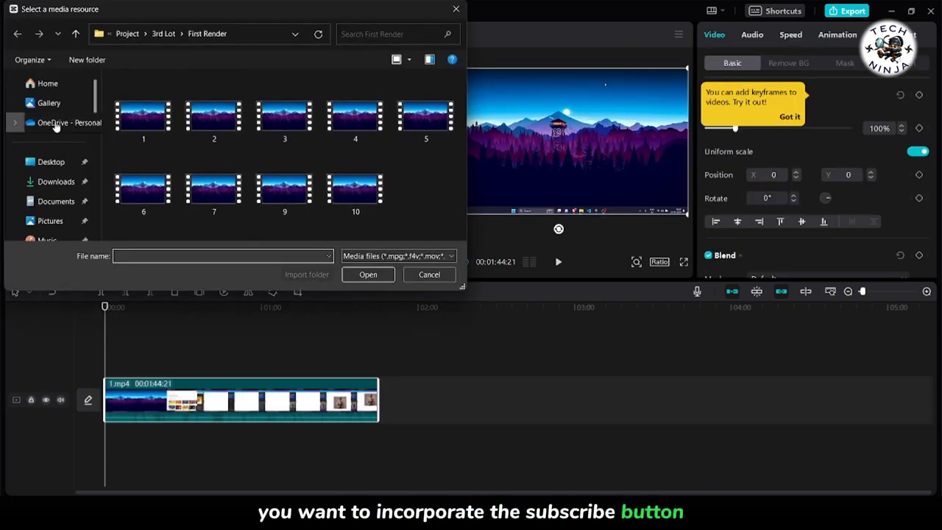
click(62, 161)
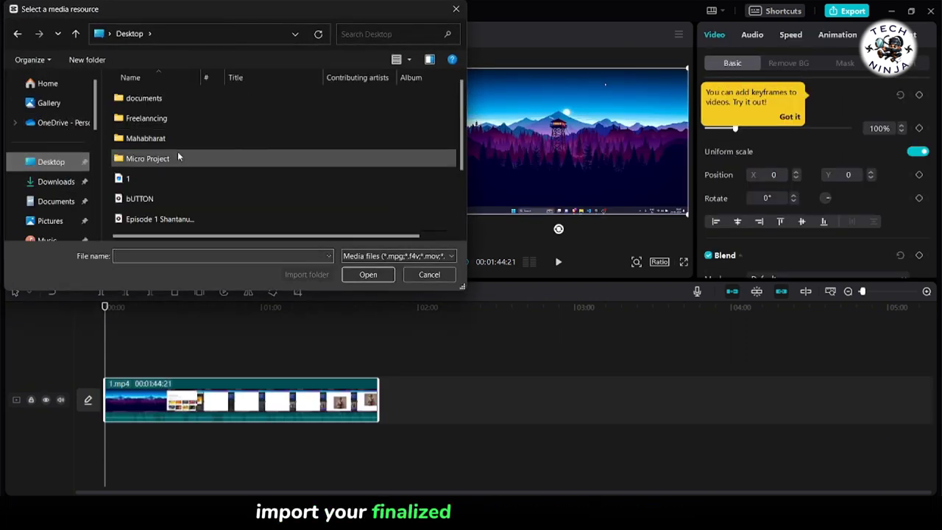
scroll(171, 189, down, 2)
double_click(176, 222)
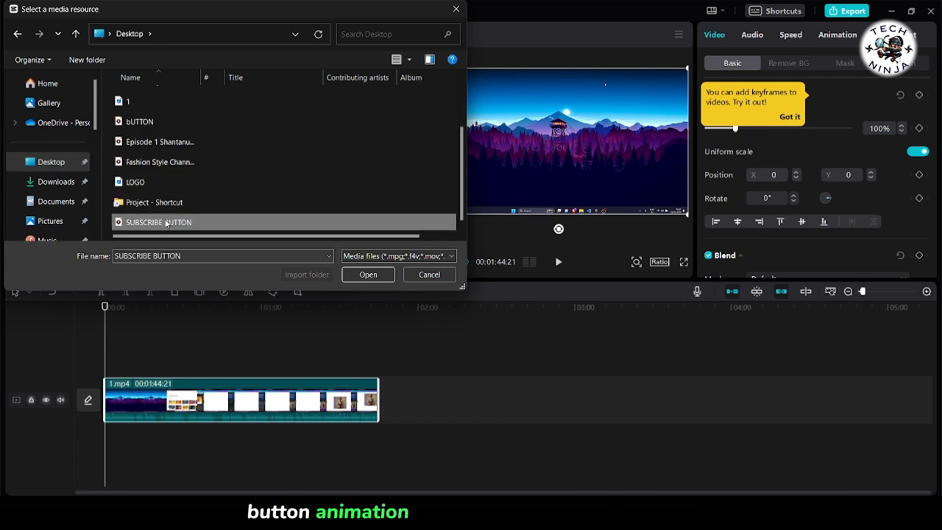
drag(218, 145, 103, 366)
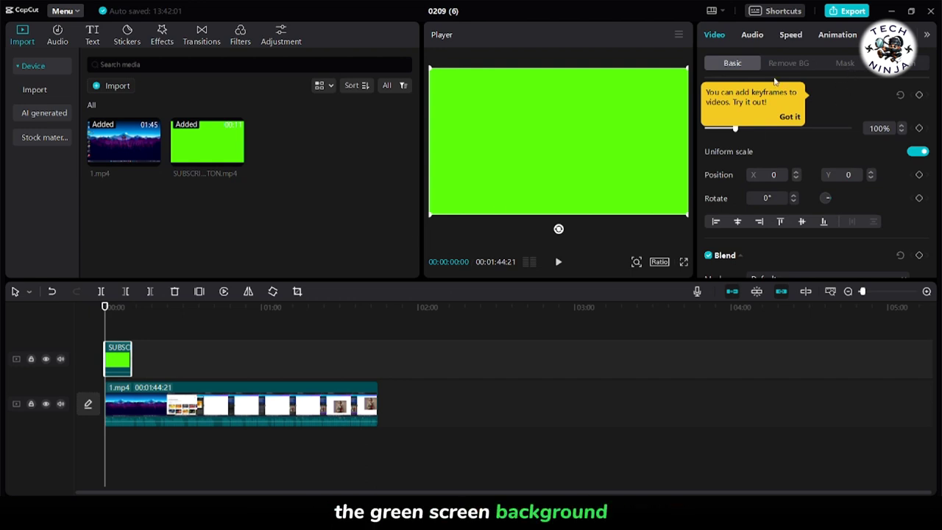
Key out the banner's green background using Chroma key with intensity 33.
click(775, 65)
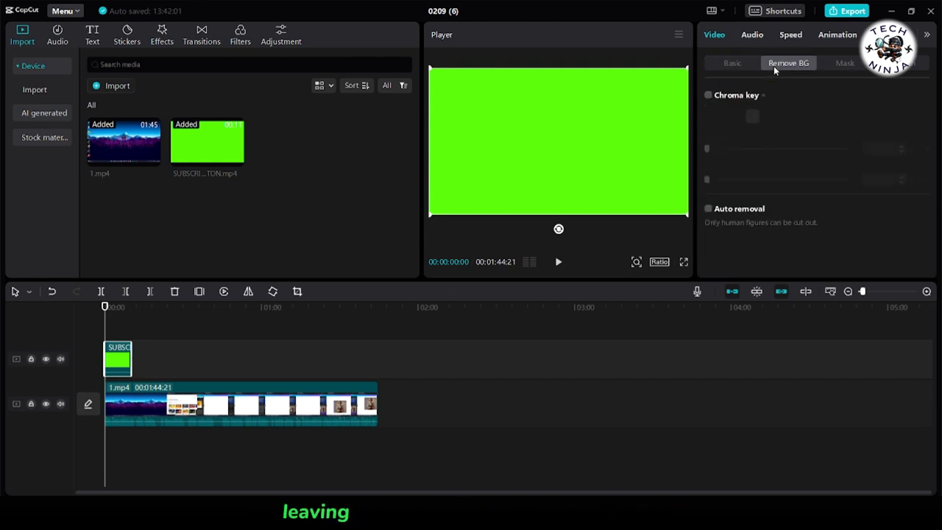
click(708, 96)
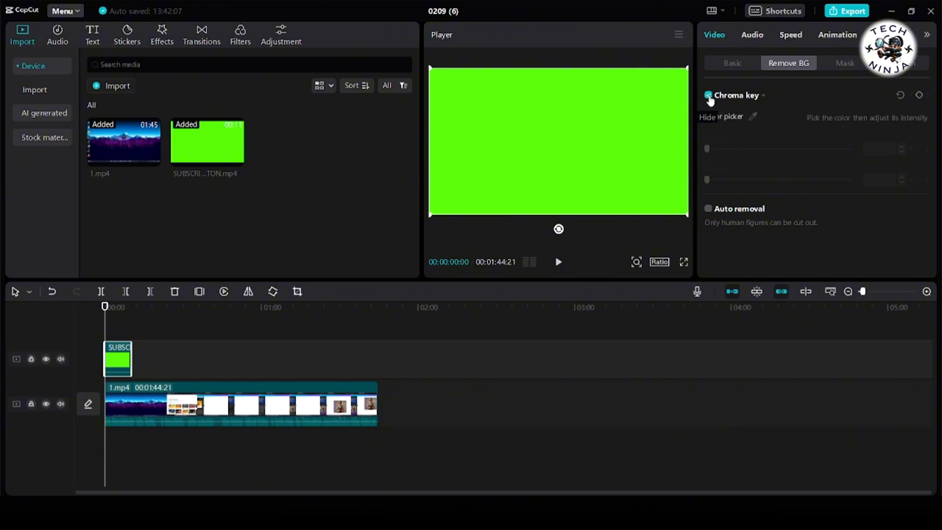
click(752, 118)
click(630, 120)
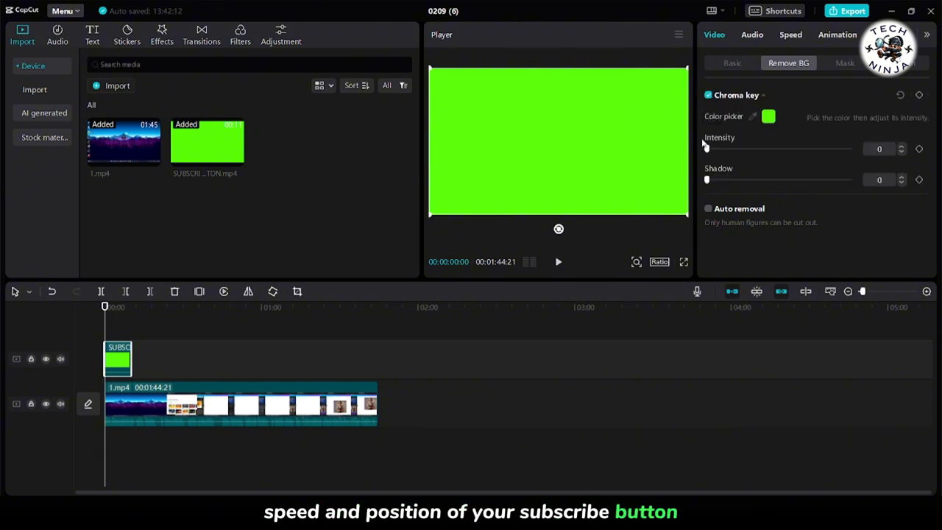
drag(706, 148, 744, 149)
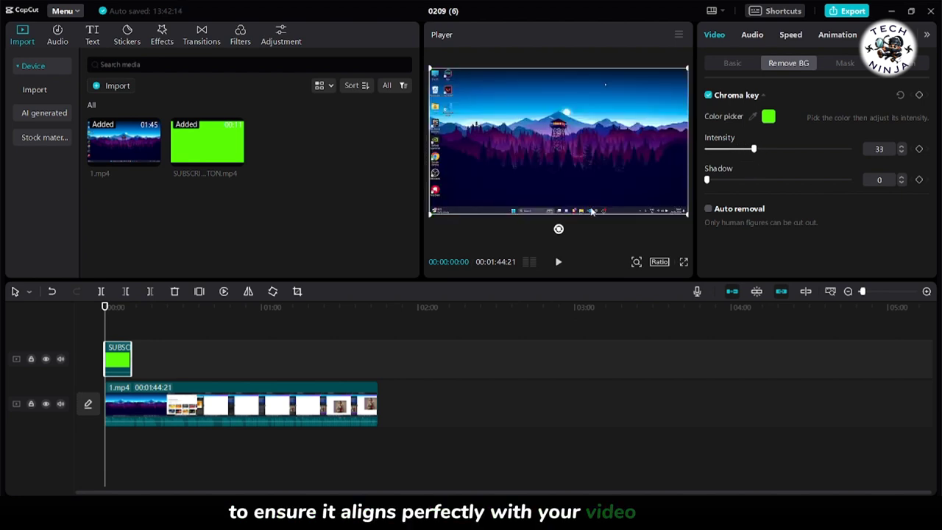
Shrink the banner overlay and position it in the lower middle of 1.mp4.
click(559, 262)
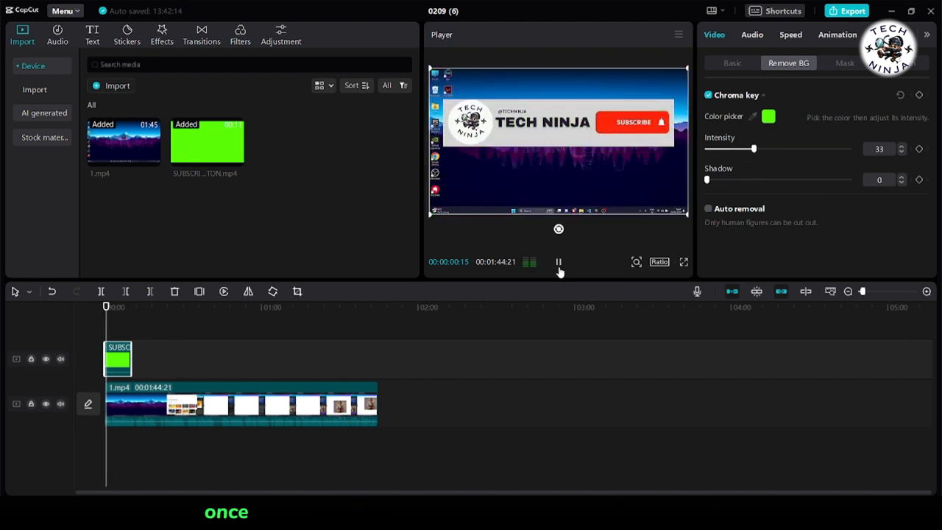
drag(579, 188, 562, 192)
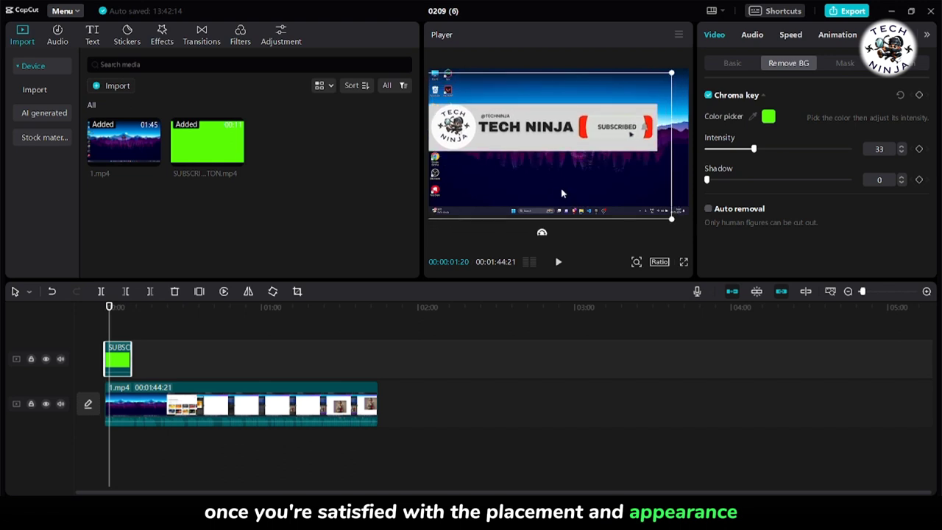
drag(676, 221, 595, 166)
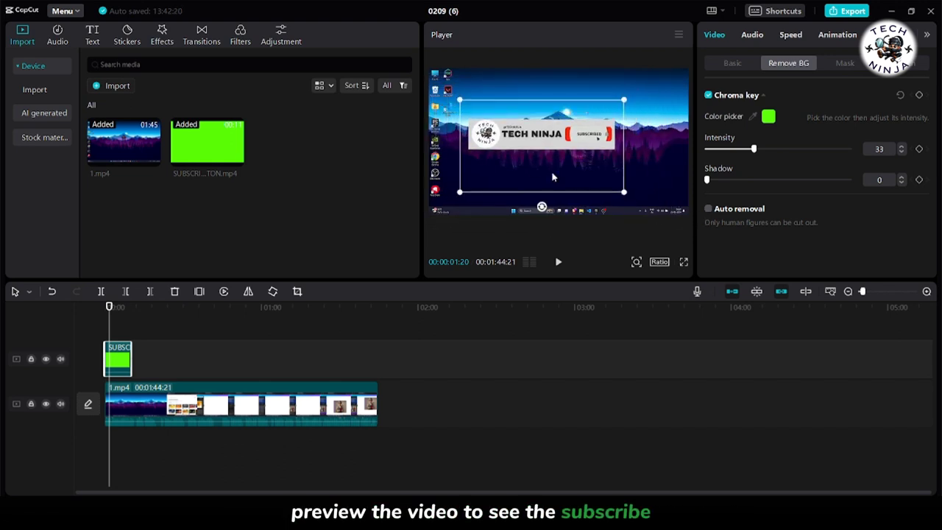
drag(542, 147, 555, 213)
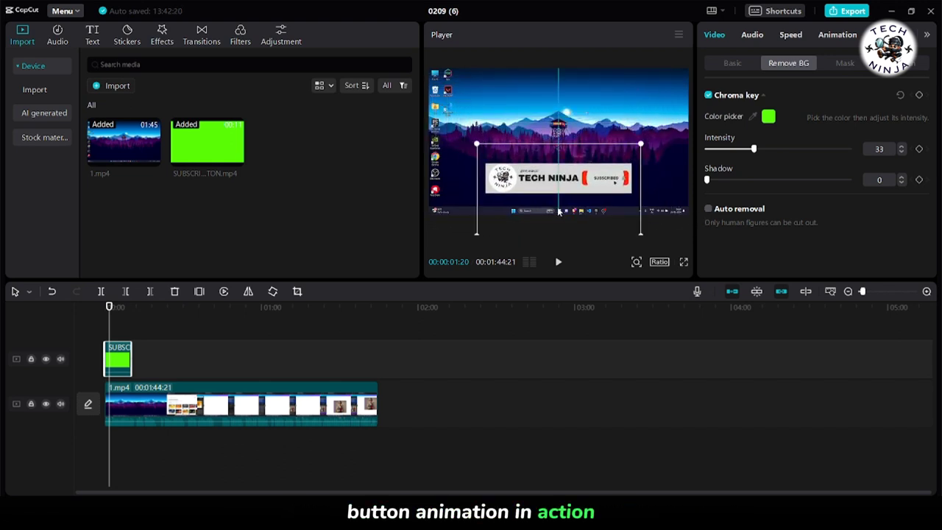
Play the finished subscribe banner from the start over the Windows desktop.
drag(108, 318, 84, 315)
key(space)
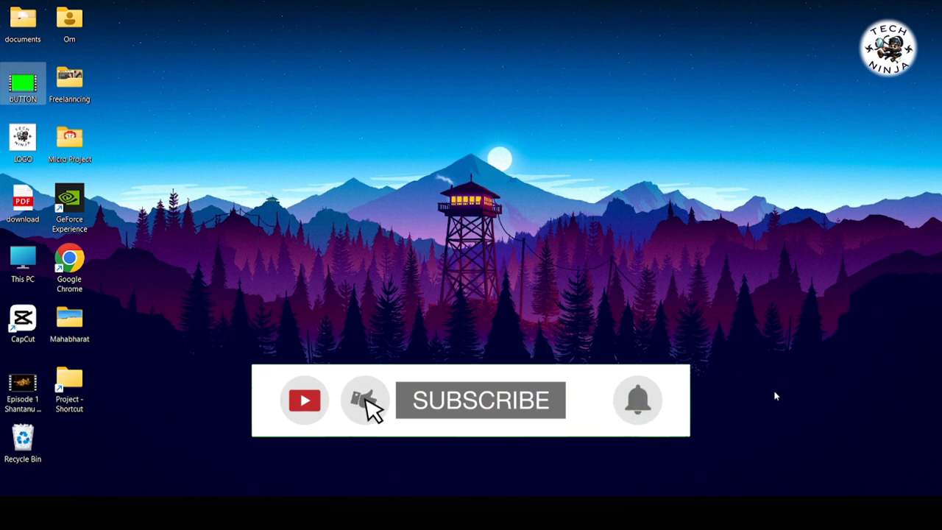
drag(827, 434, 867, 477)
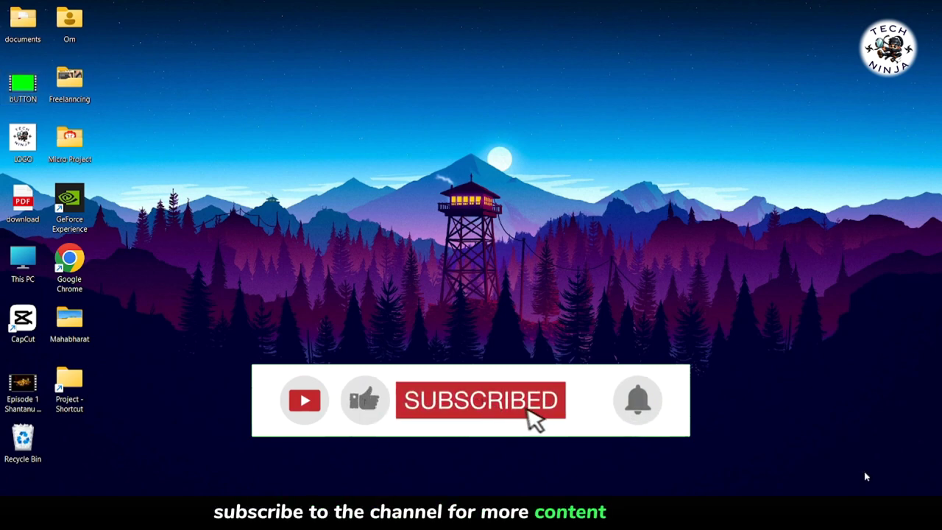